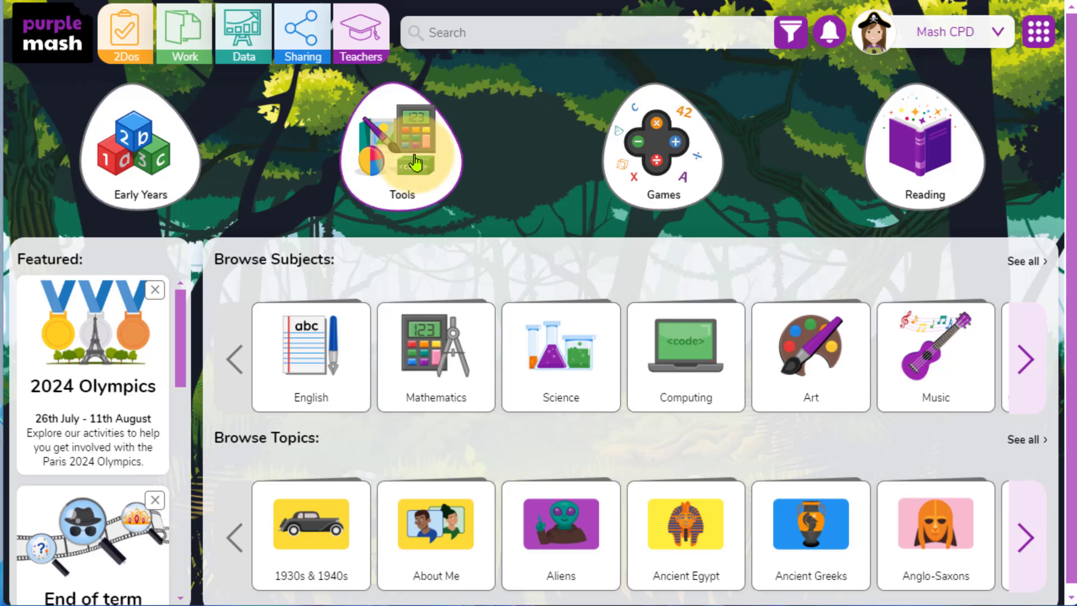
Step: Open the 2Email settings from the Tools collection and show the settings for Class 3
{"action": "left_click", "coordinate": [414, 168]}
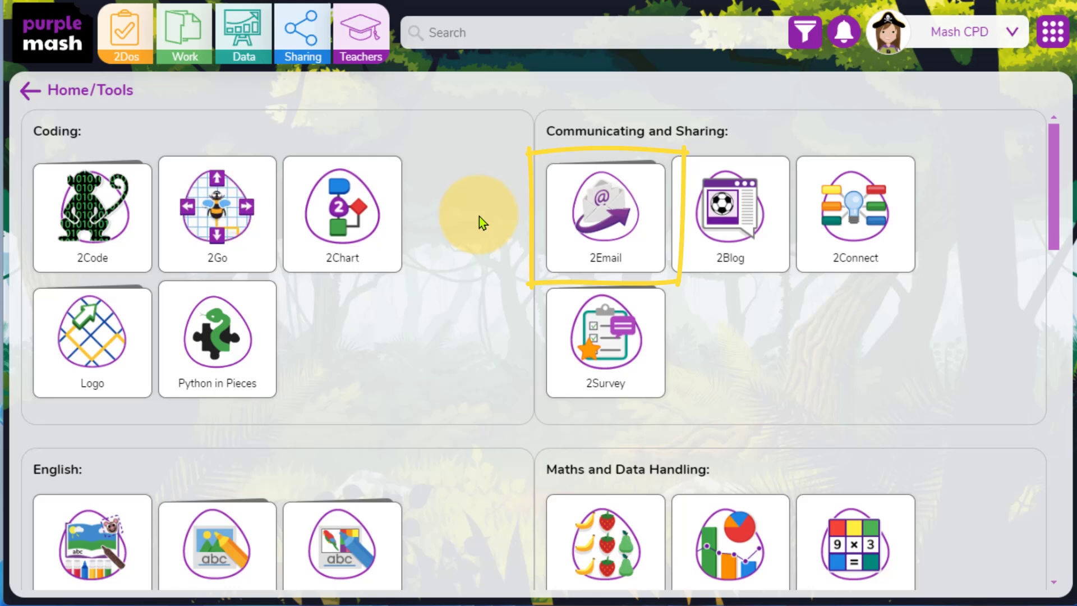
{"action": "left_click", "coordinate": [605, 212]}
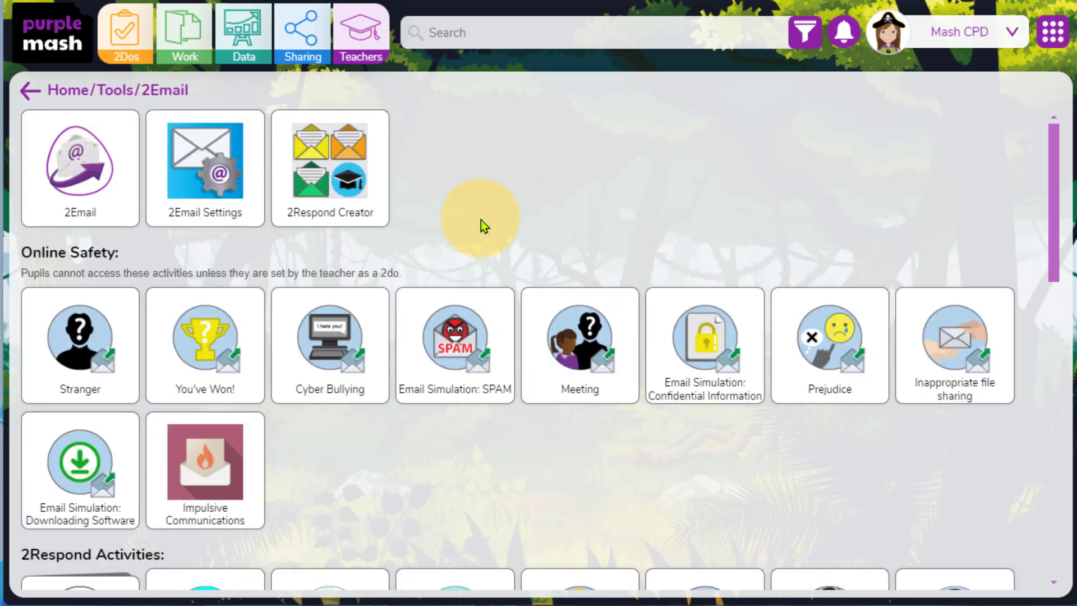
{"action": "left_click", "coordinate": [206, 217]}
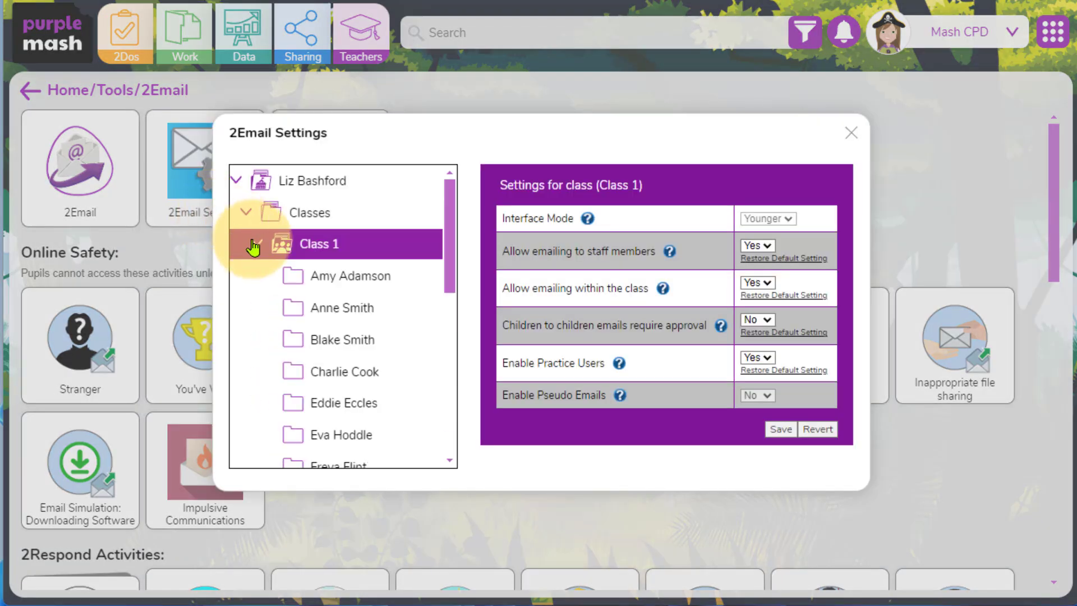
{"action": "left_click", "coordinate": [254, 247]}
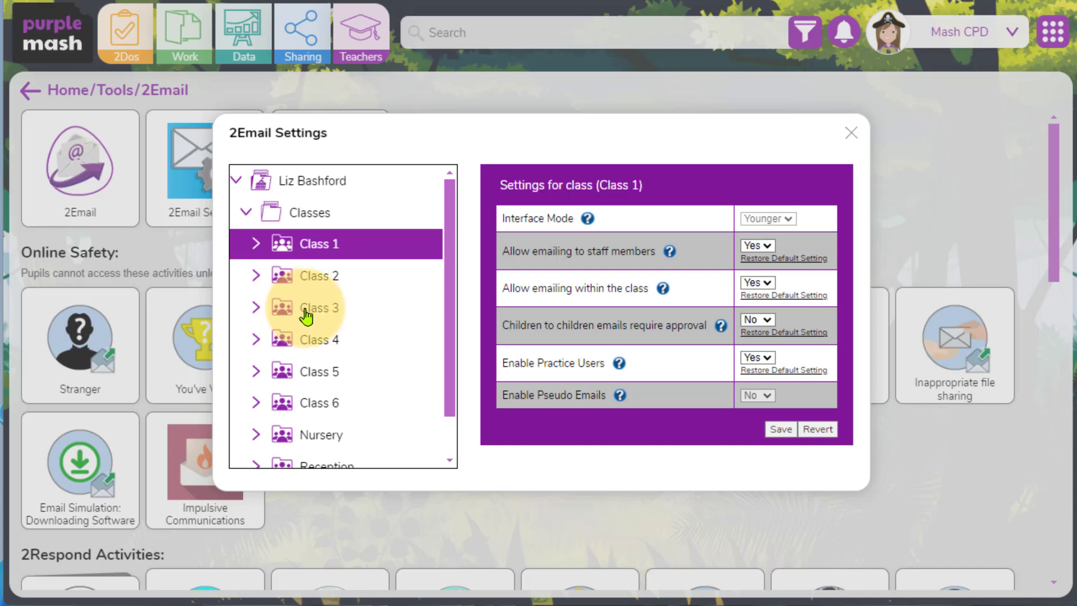
{"action": "left_click", "coordinate": [335, 316]}
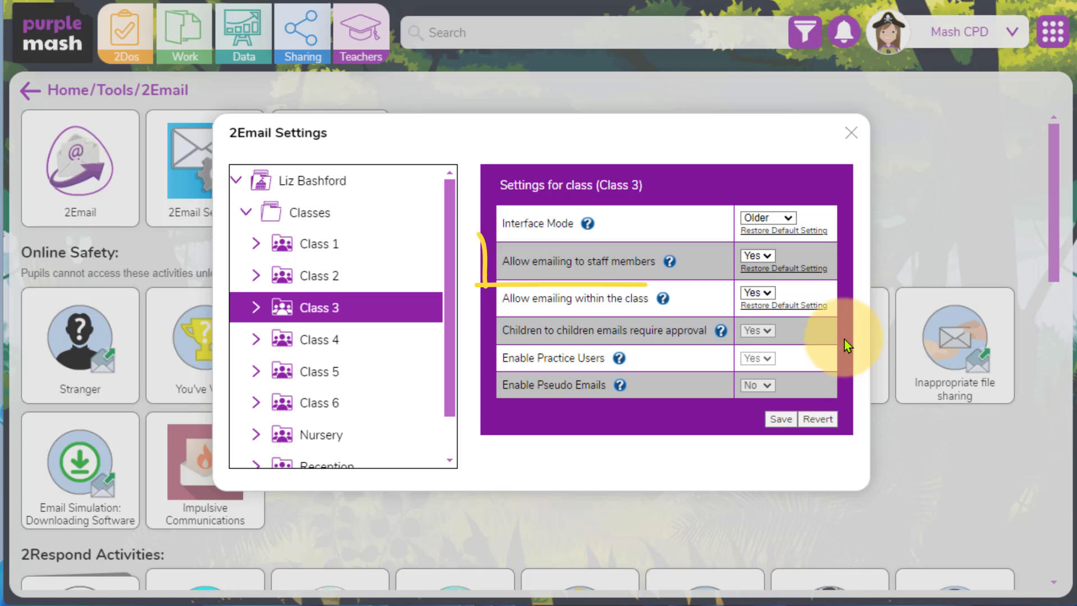
Step: Check the options for Class 3's permission to email staff members, and close the settings
{"action": "left_click", "coordinate": [772, 257]}
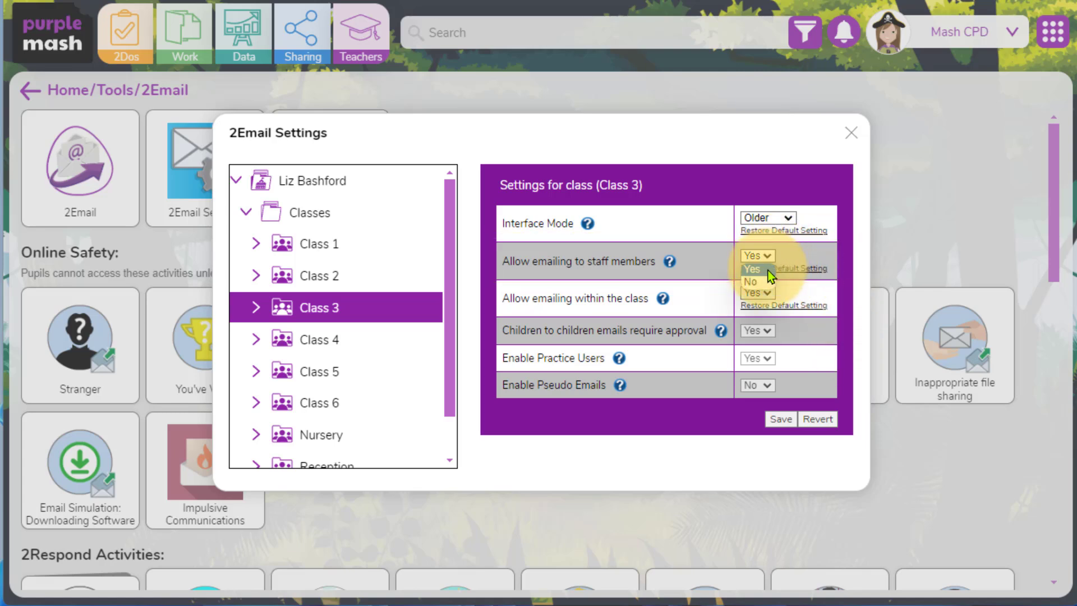
{"action": "left_click", "coordinate": [860, 262]}
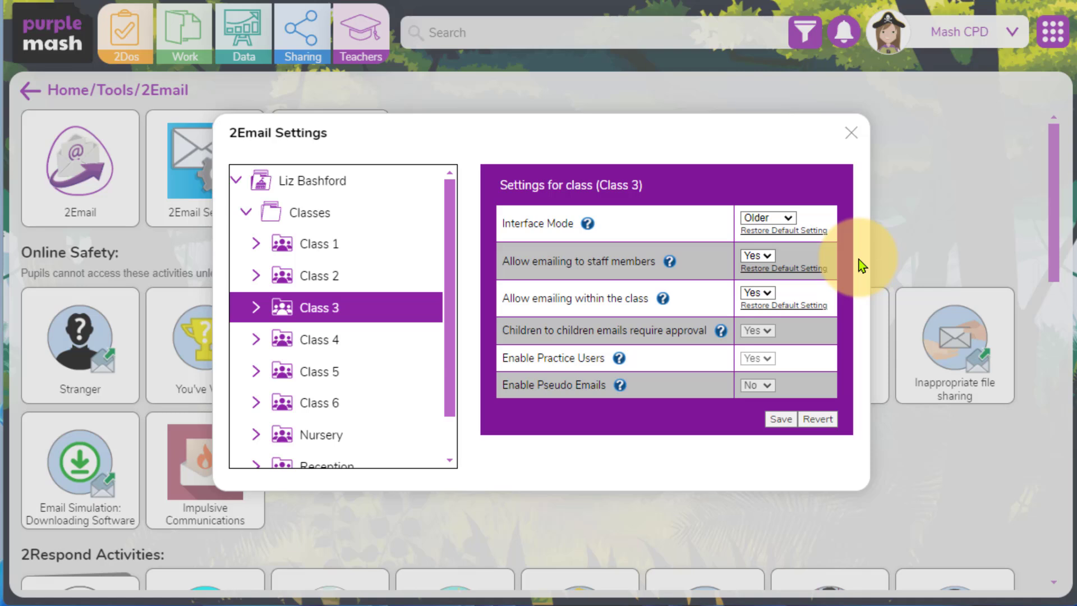
{"action": "left_click", "coordinate": [852, 134]}
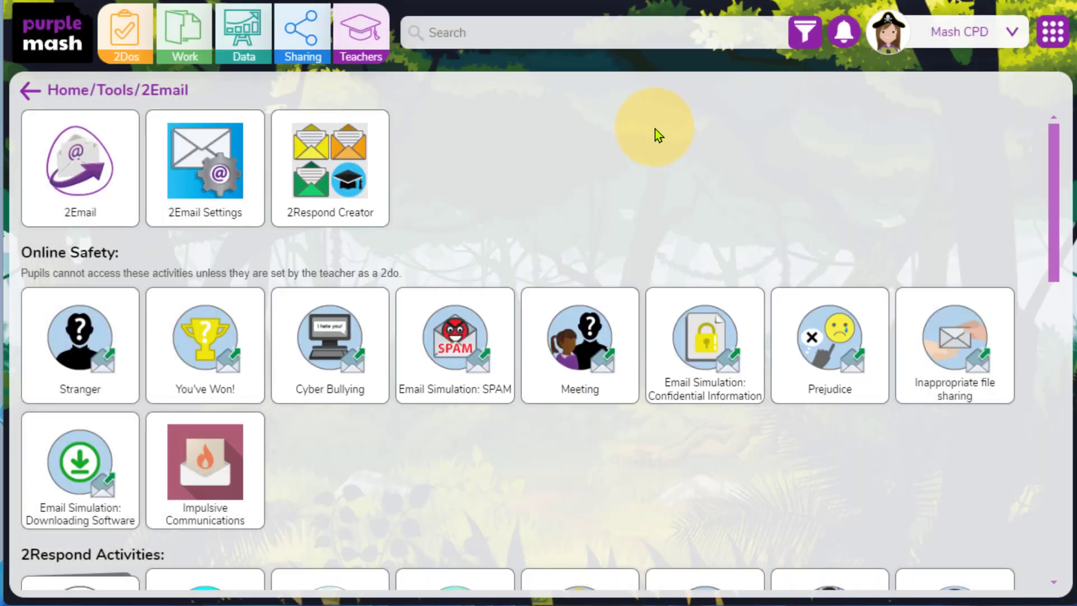
Step: Open 2Respond Creator and start a blank 2Respond activity
{"action": "mouse_move", "coordinate": [354, 148]}
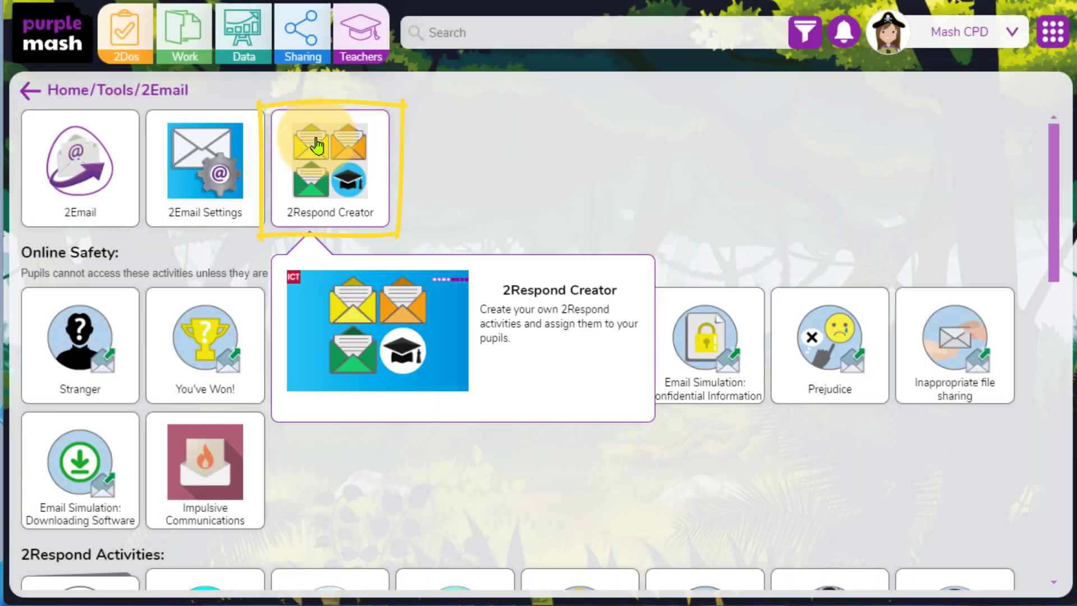
{"action": "left_click", "coordinate": [317, 146]}
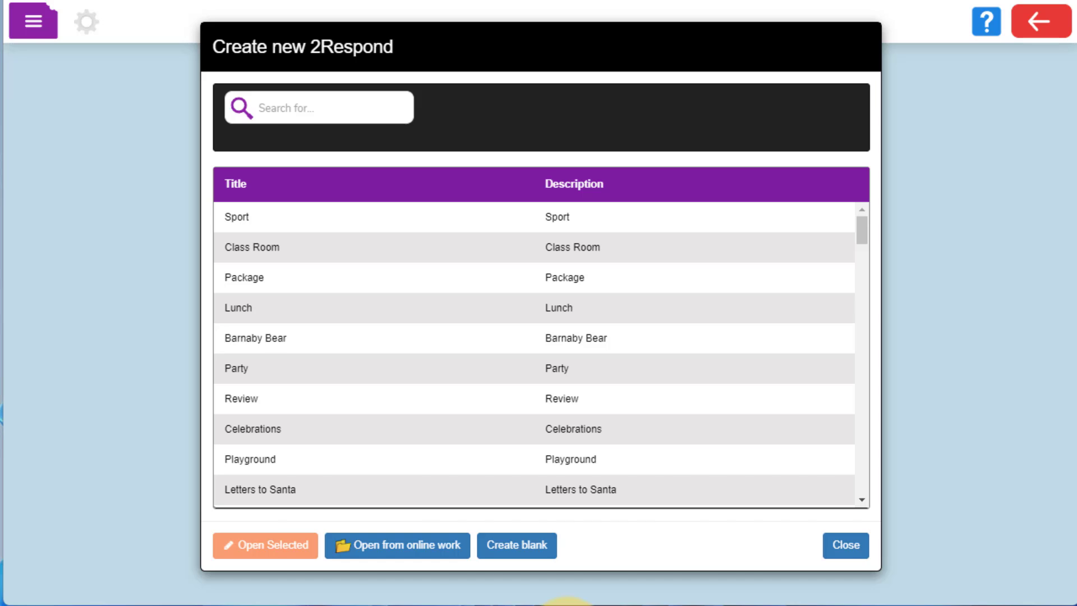
{"action": "left_click", "coordinate": [493, 555]}
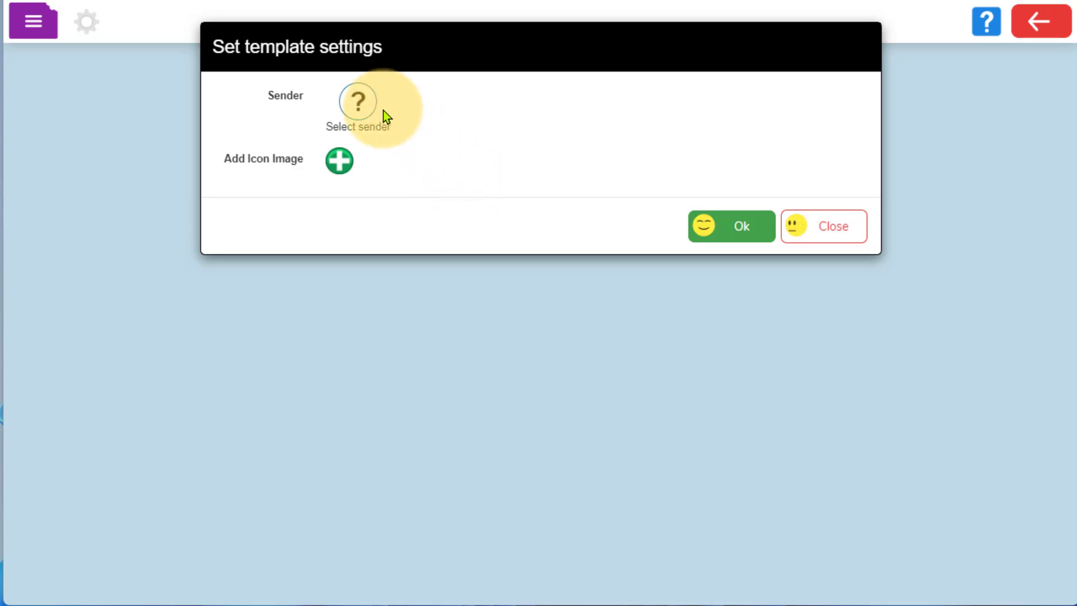
Step: Create a sender character named Dr Botanist with a botanist icon, assign it to Class 3 and use it as the sender
{"action": "left_click", "coordinate": [363, 108]}
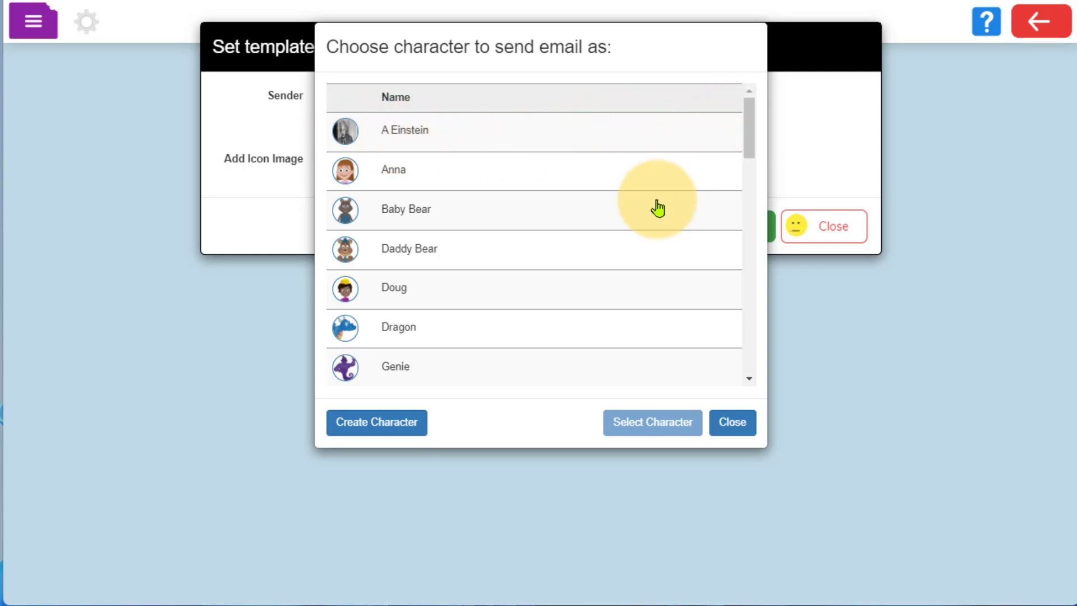
{"action": "left_click", "coordinate": [422, 432]}
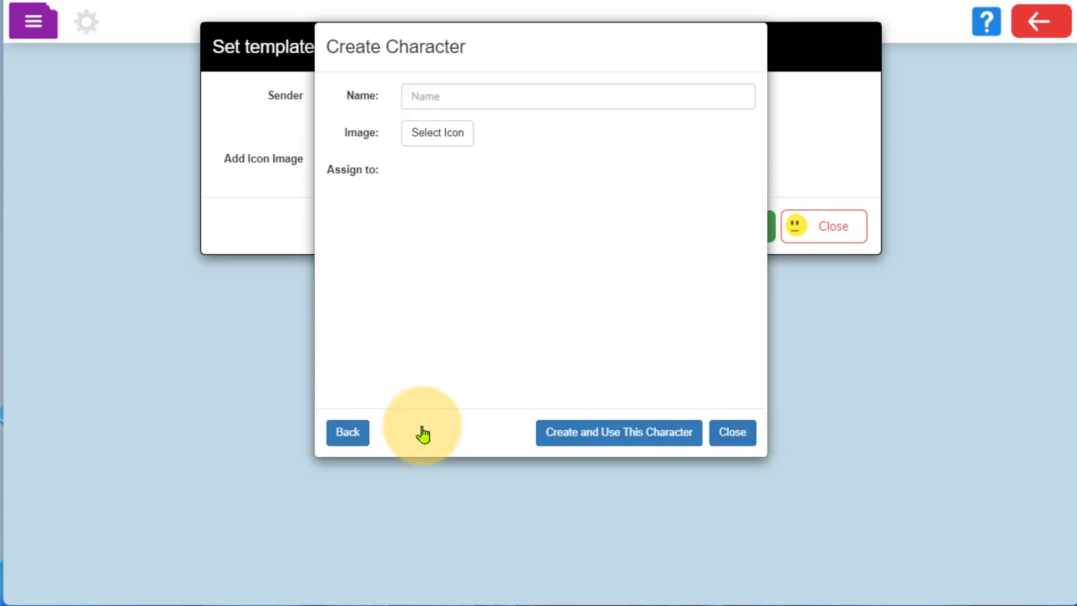
{"action": "left_click", "coordinate": [548, 100]}
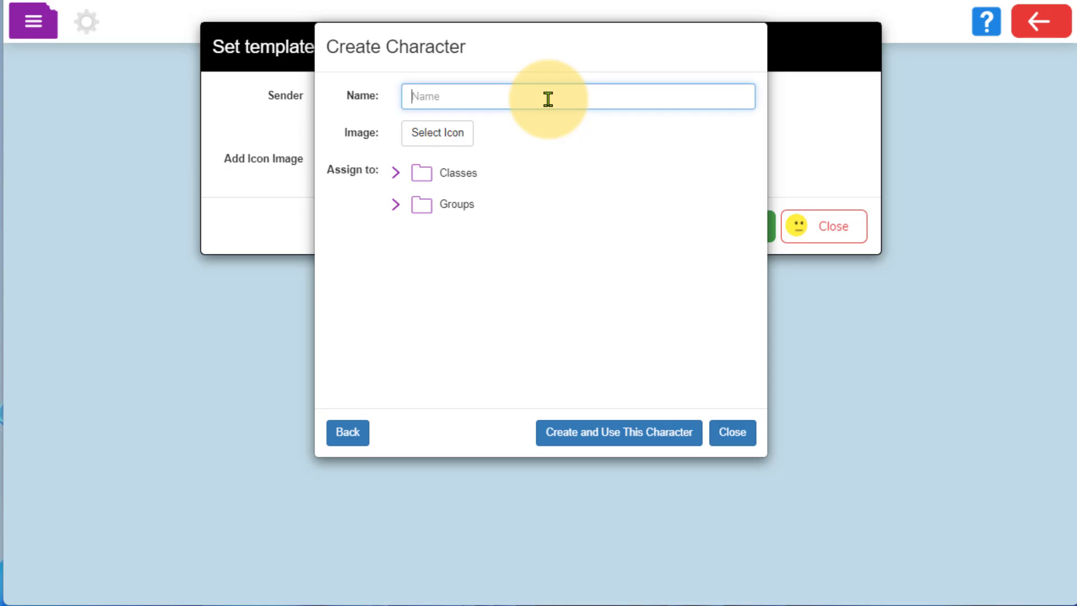
{"action": "type", "text": "Dr Bot"}
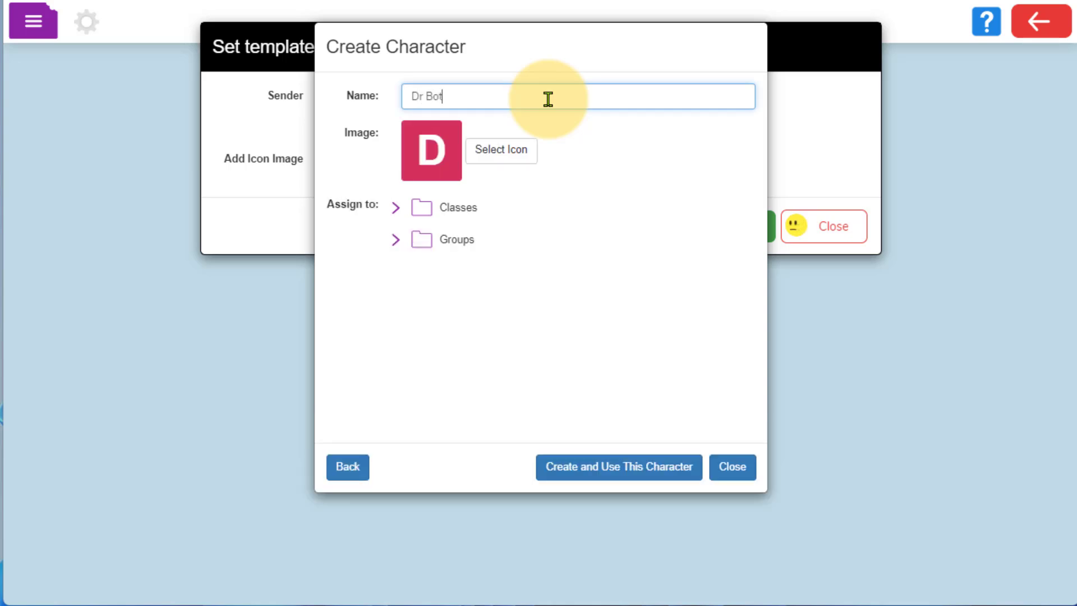
{"action": "type", "text": "anist"}
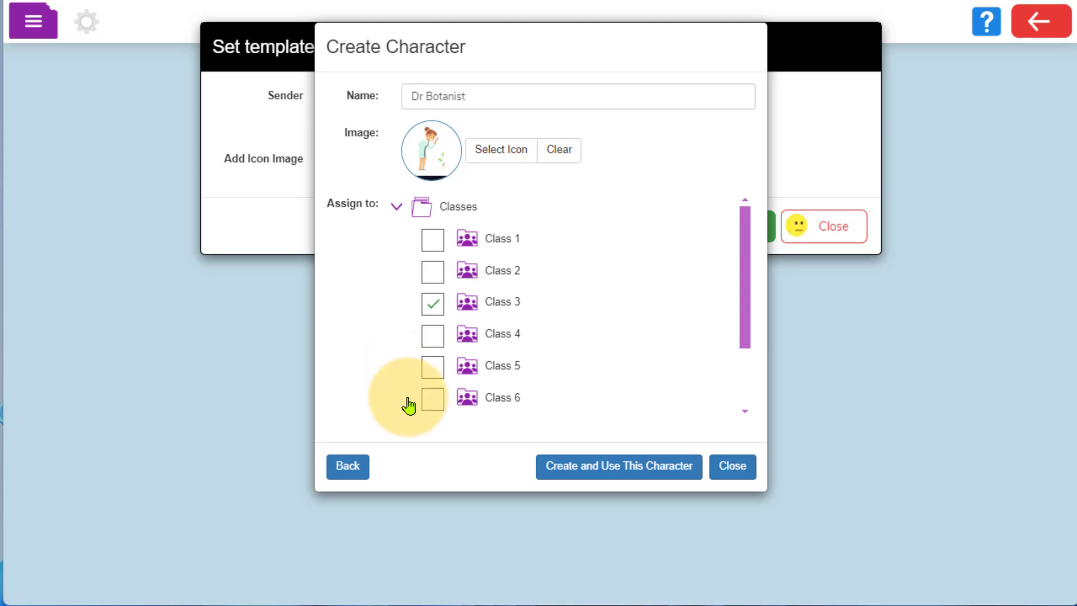
{"action": "left_click", "coordinate": [587, 486]}
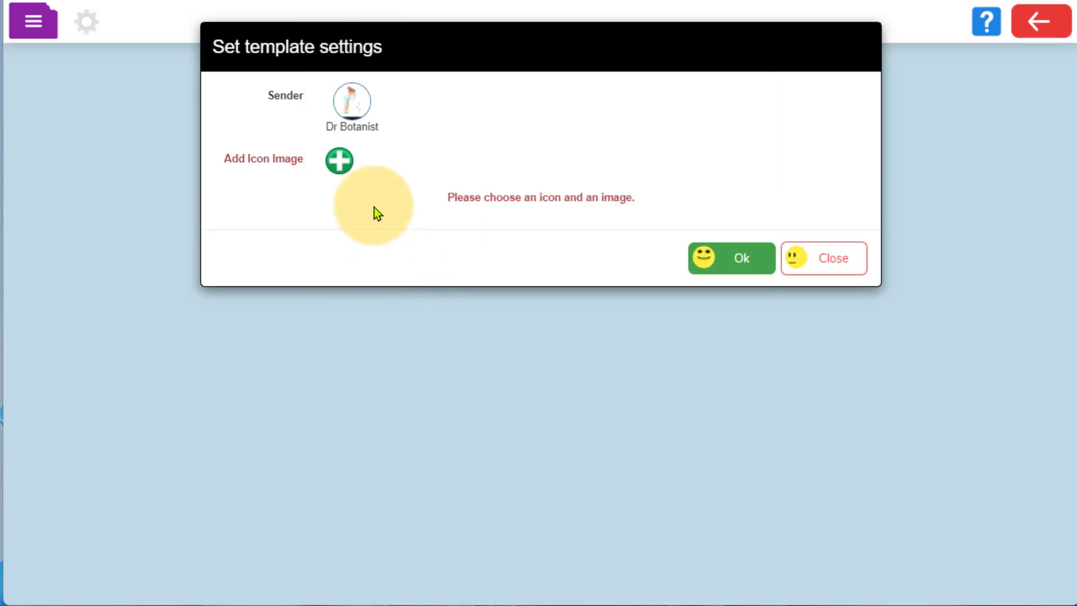
Step: Search the clipart for an icon image for the template, add it and confirm the template settings
{"action": "left_click", "coordinate": [342, 163]}
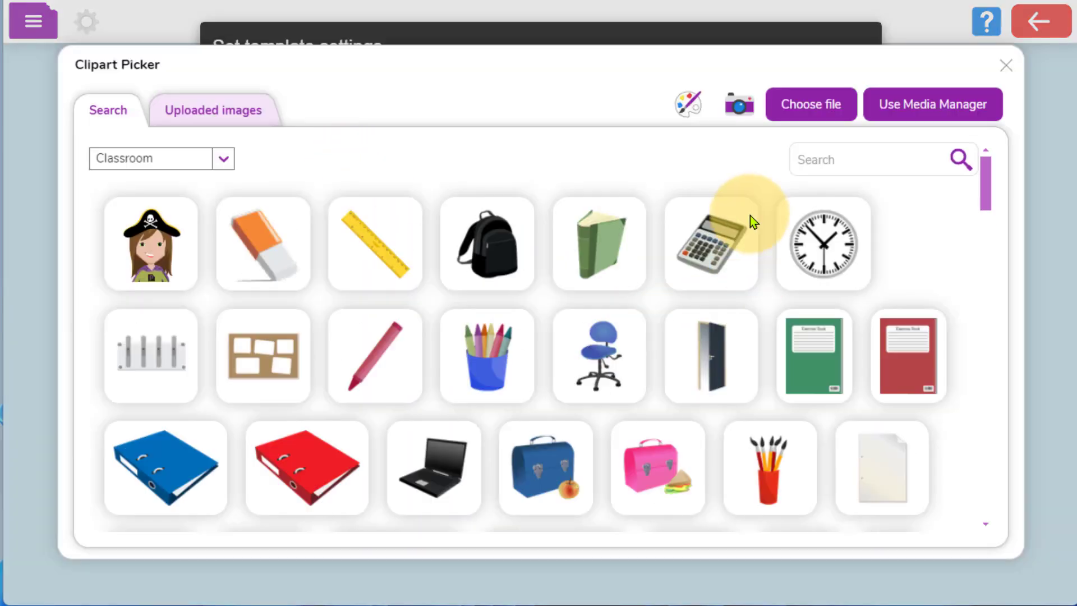
{"action": "left_click", "coordinate": [816, 161]}
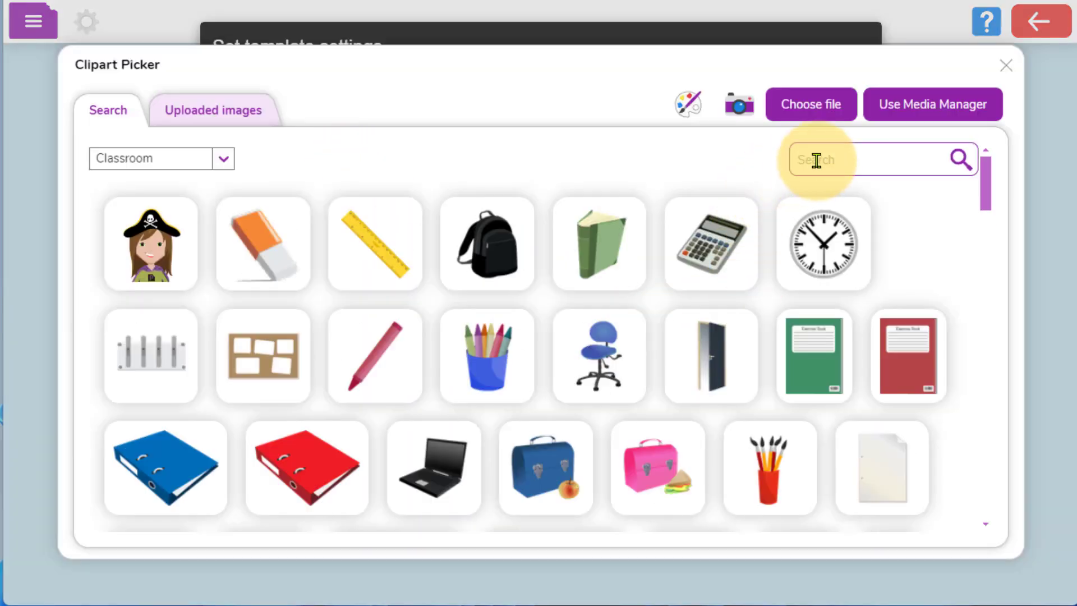
{"action": "type", "text": "lw"}
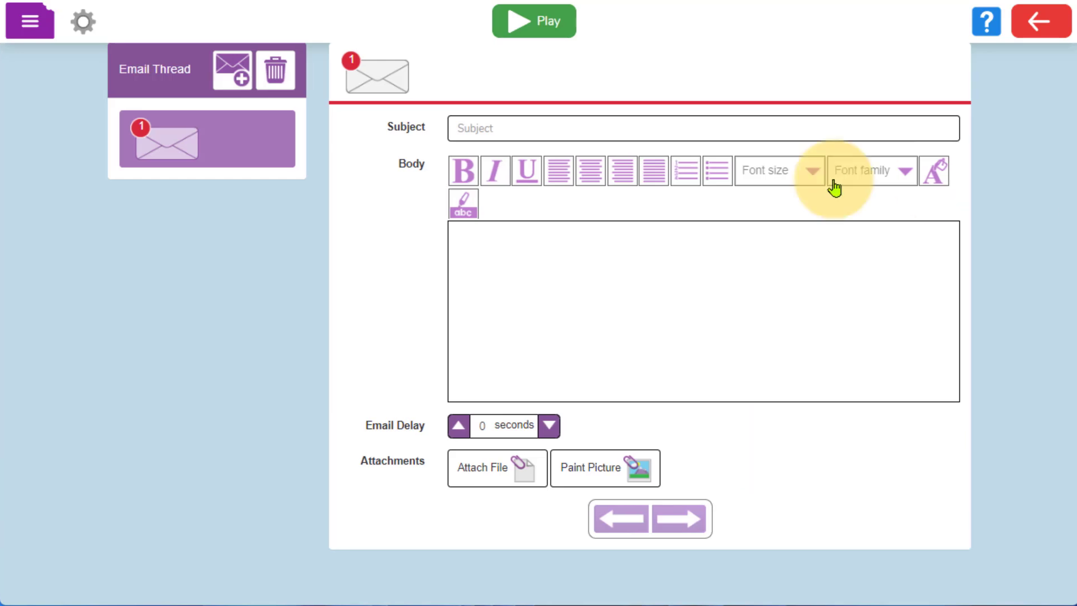
Step: Write the first email with the subject "Plants investigation" and the body "What are you going to investigate?"
{"action": "left_click", "coordinate": [512, 265]}
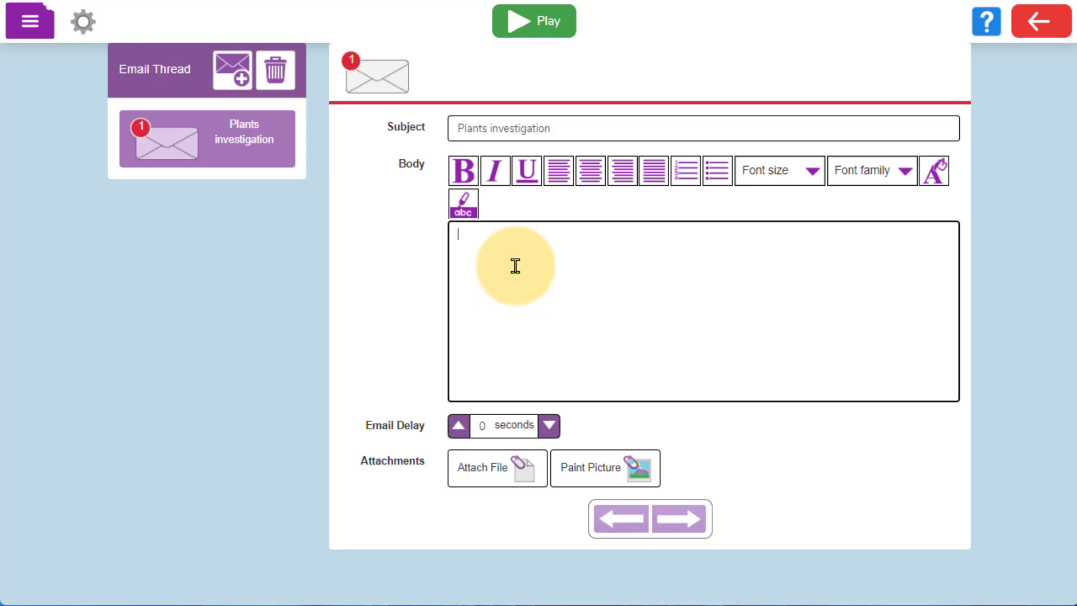
{"action": "type", "text": "What are you going to investigate"}
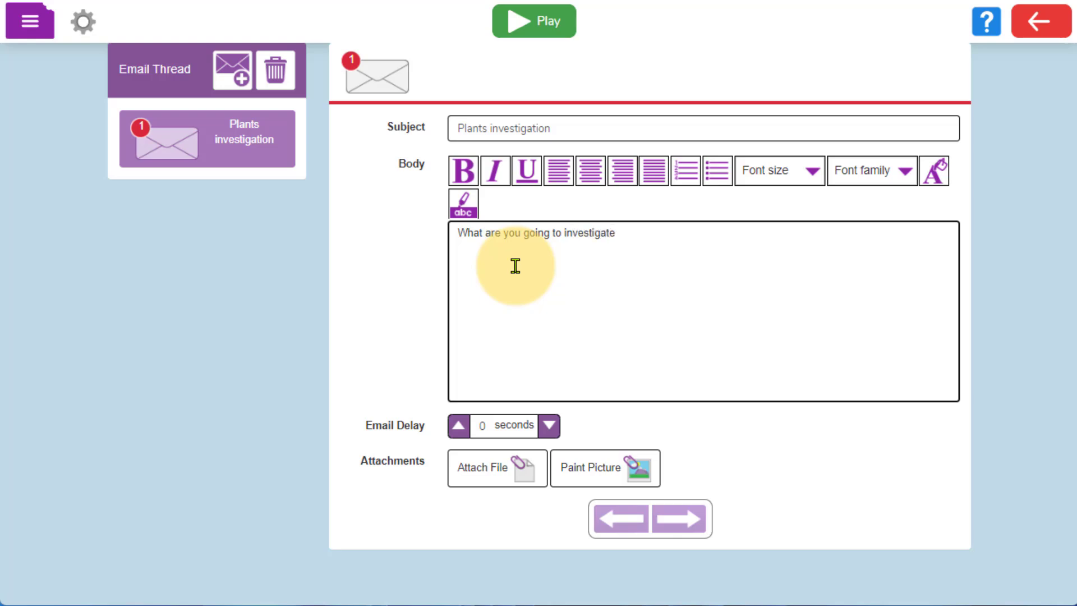
{"action": "type", "text": "?"}
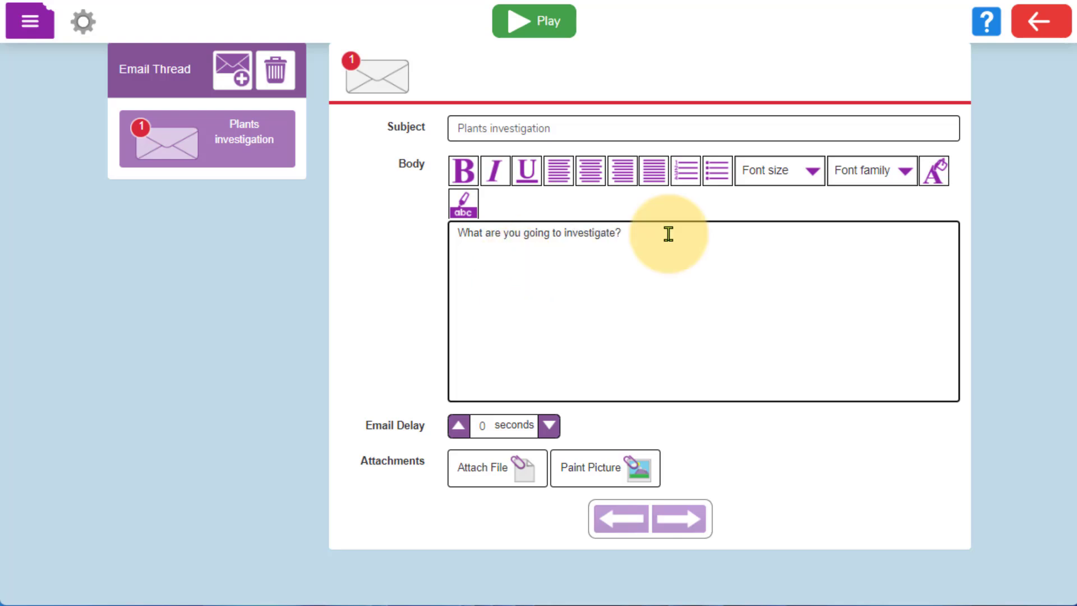
Step: Enlarge the first email's body text and set its font to Cursive (join)
{"action": "left_click", "coordinate": [814, 171]}
{"action": "left_click", "coordinate": [805, 247]}
{"action": "left_click", "coordinate": [895, 175]}
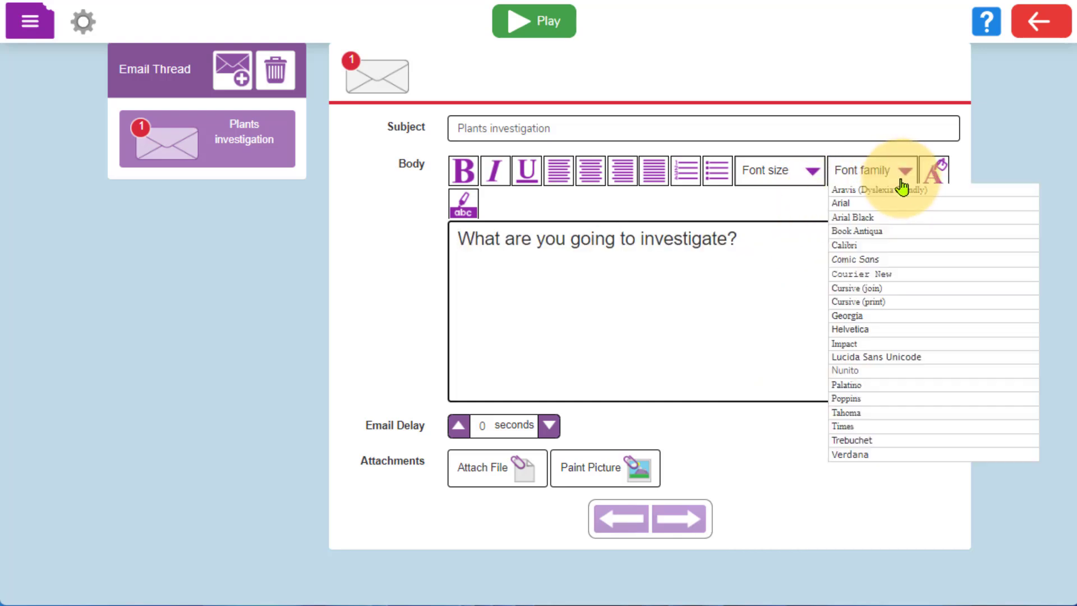
{"action": "left_click", "coordinate": [911, 309]}
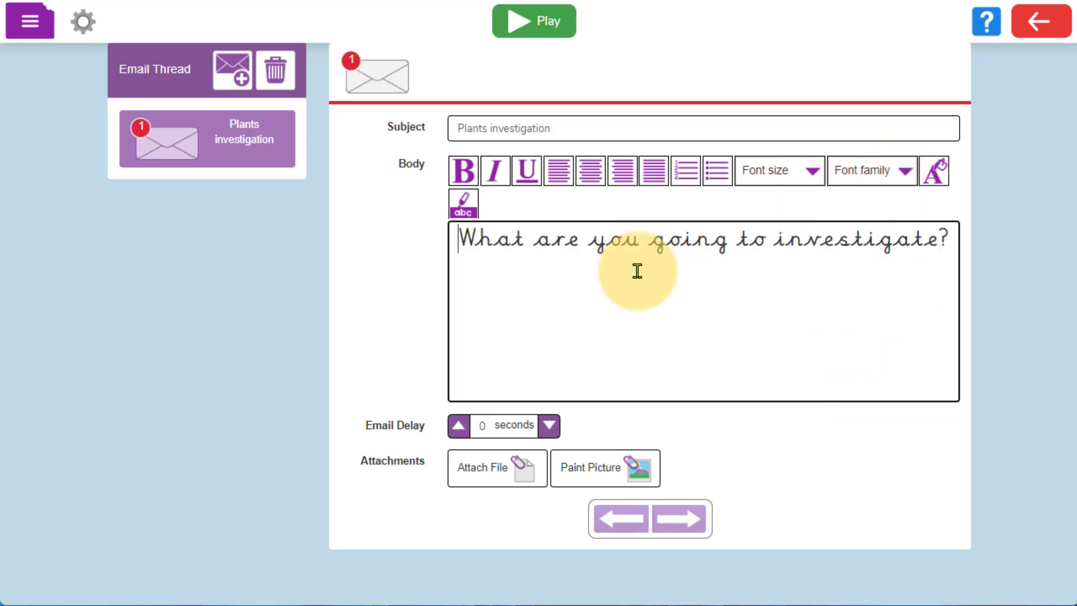
{"action": "left_click", "coordinate": [904, 173]}
{"action": "left_click", "coordinate": [904, 289]}
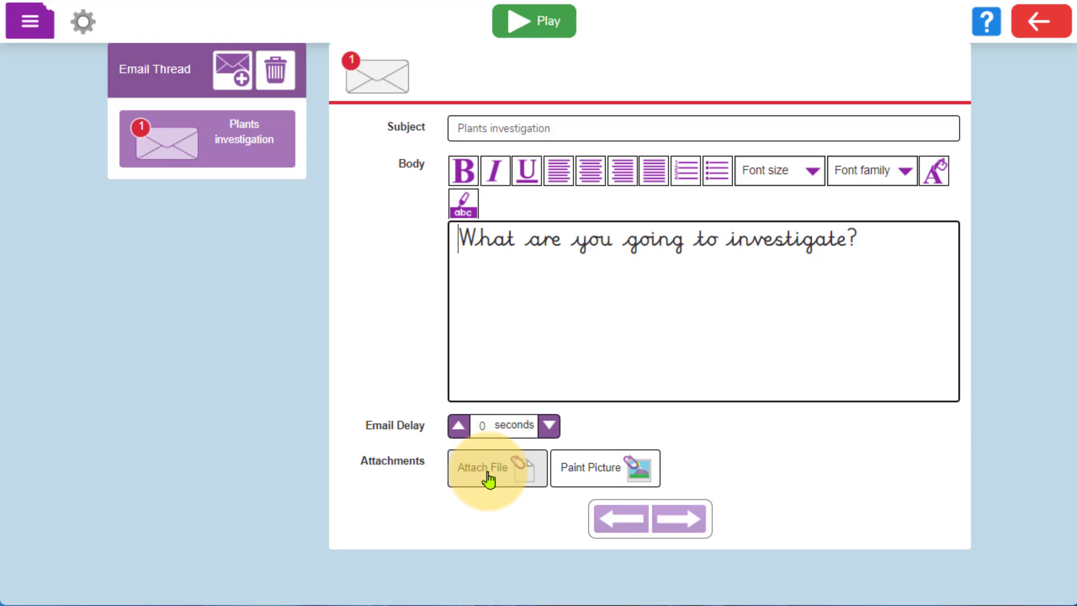
Step: Look through the saved work files available as attachments for the first email, and cancel the file picker
{"action": "left_click", "coordinate": [488, 477]}
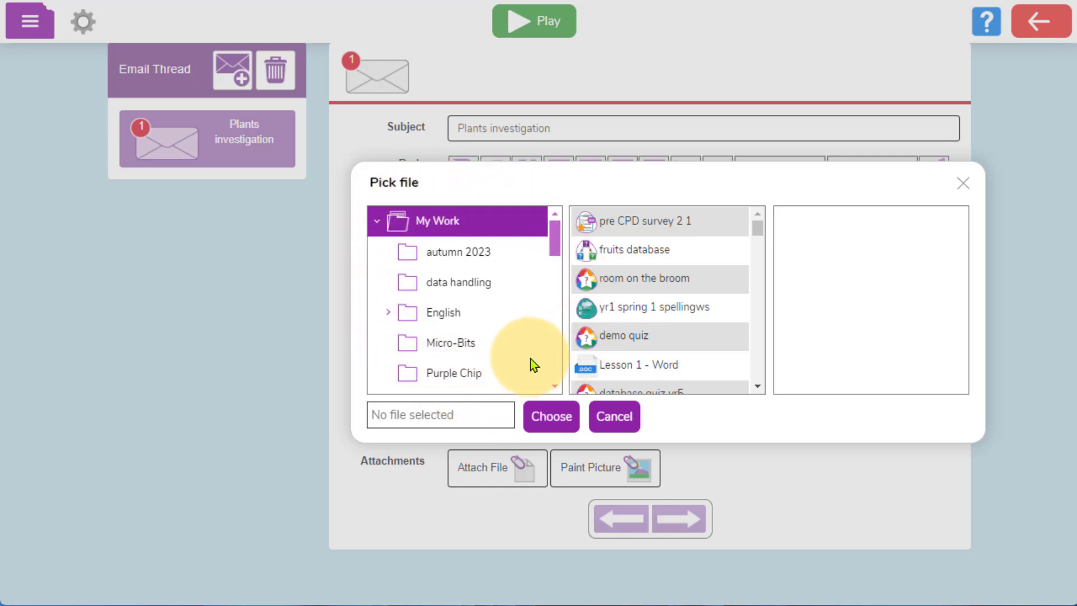
{"action": "left_click", "coordinate": [611, 417]}
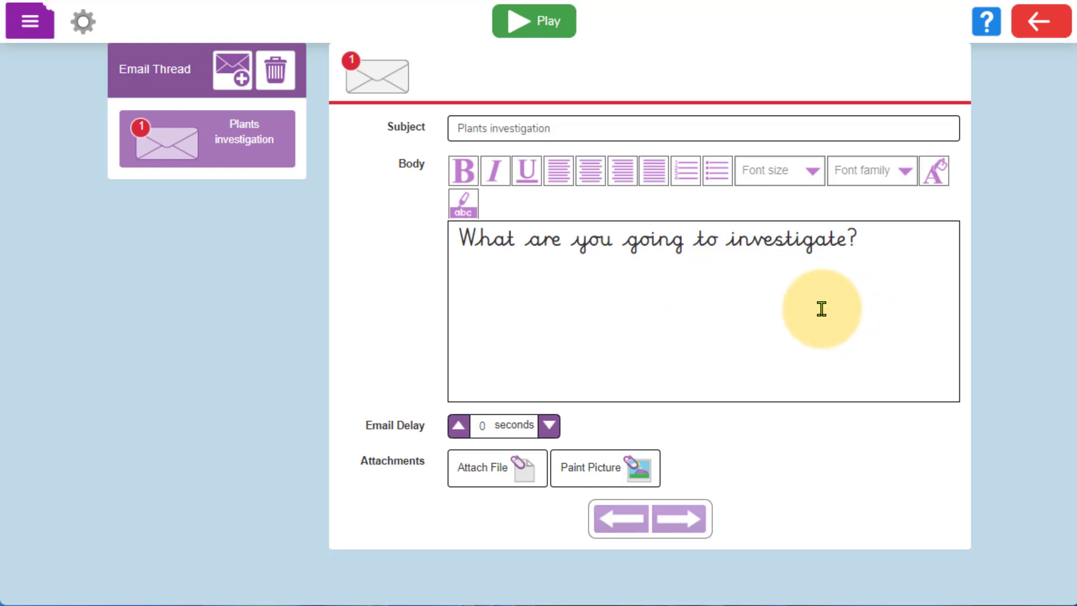
Step: Add a second "Plants investigation" email asking "What equipment will you need?" in enlarged Cursive (print) text
{"action": "left_click", "coordinate": [238, 77]}
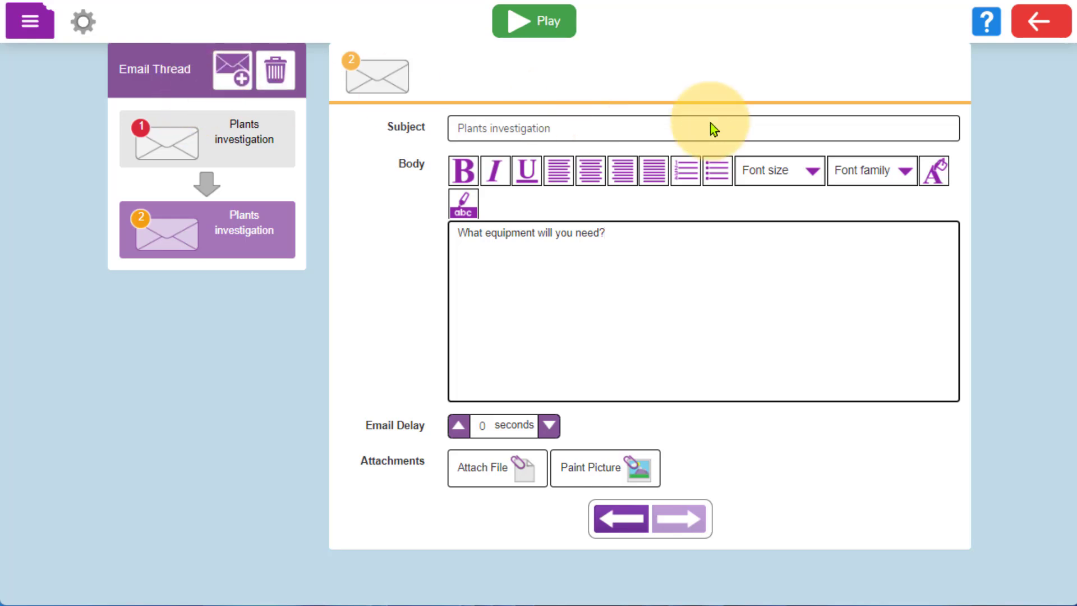
{"action": "triple_click", "coordinate": [594, 238]}
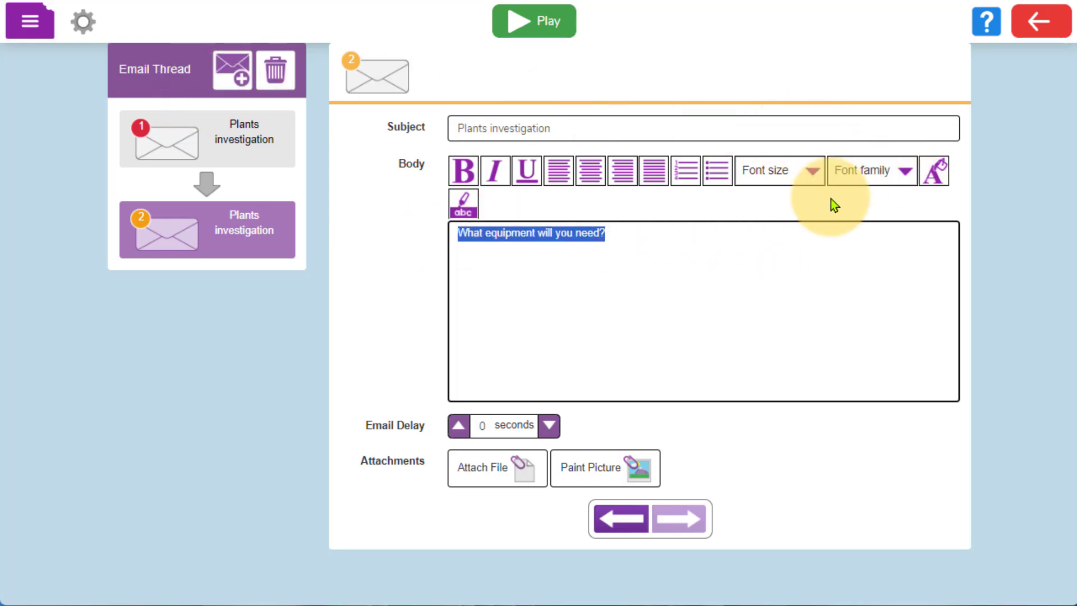
{"action": "left_click", "coordinate": [903, 171]}
{"action": "left_click", "coordinate": [897, 302]}
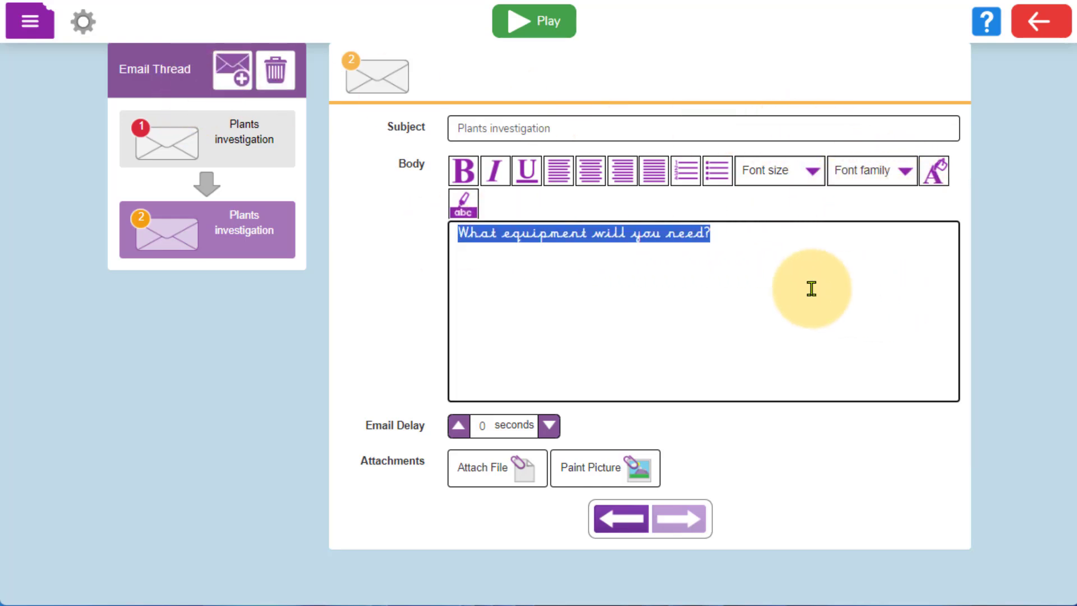
{"action": "left_click", "coordinate": [745, 316]}
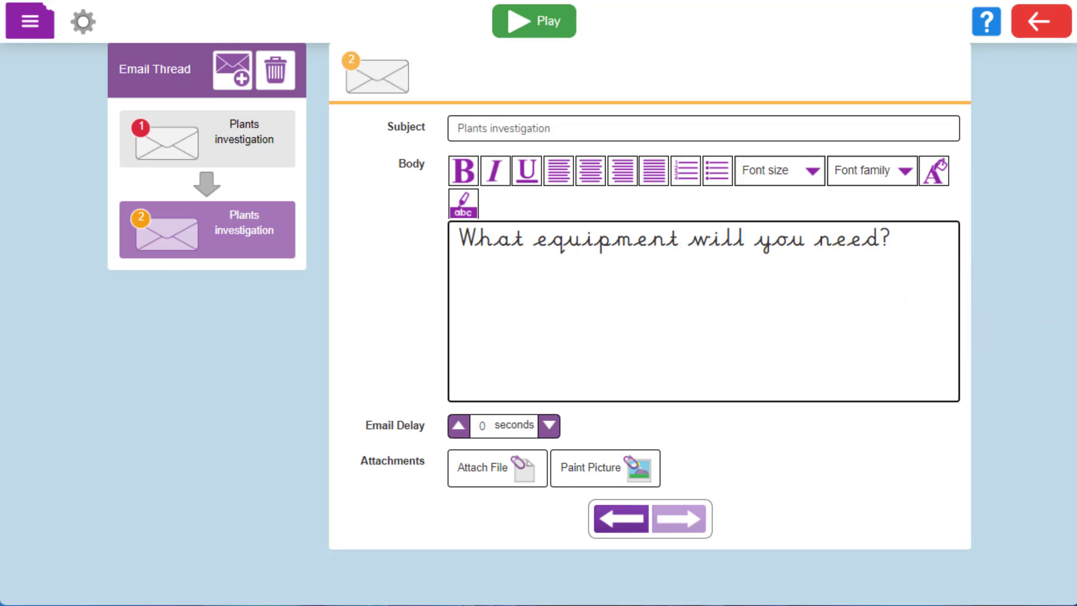
Step: Add a third email asking "How will you make it a fair test?", "What will you keep the same?" and "What will you change?" in a cursive font
{"action": "left_click", "coordinate": [231, 70]}
{"action": "left_click", "coordinate": [554, 245]}
{"action": "type", "text": "How will you make it a fair test?"}
{"action": "key", "text": "Return"}
{"action": "key", "text": "Return"}
{"action": "type", "text": "What will you keep the same?"}
{"action": "key", "text": "Return"}
{"action": "key", "text": "Return"}
{"action": "type", "text": "What will you change?"}
{"action": "key", "text": "ctrl+a"}
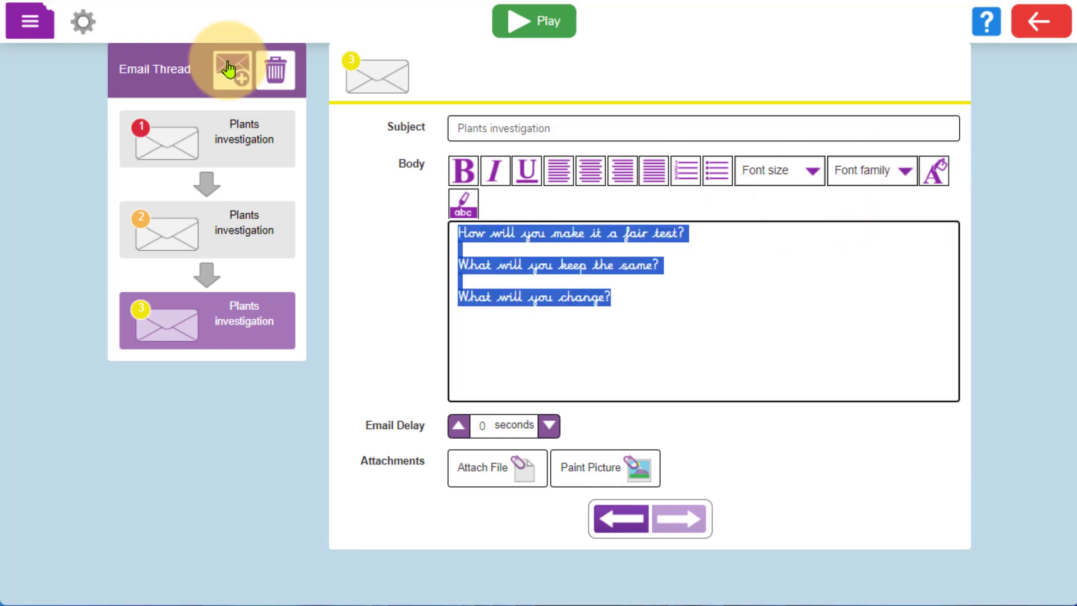
Step: Add a fourth email asking "What is your prediction?" and "Can you use the word BECAUSE to try and fully explain your prediction?" in a cursive font
{"action": "left_click", "coordinate": [232, 69]}
{"action": "left_click", "coordinate": [498, 241]}
{"action": "type", "text": "What is your prediction?"}
{"action": "key", "text": "Return"}
{"action": "key", "text": "Return"}
{"action": "type", "text": "Can you use the word BECAUSE to try and fully explain your prediction?"}
{"action": "key", "text": "ctrl+a"}
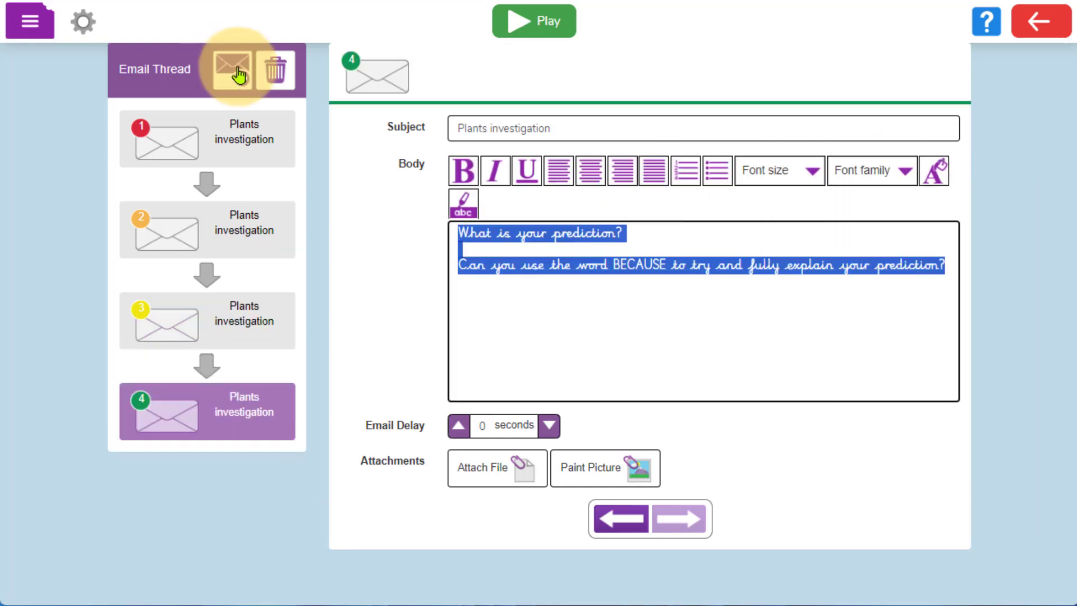
Step: Add a fifth "Plants investigation" email with the heading "RESULTS" and the question "What have you found out?" below it
{"action": "left_click", "coordinate": [238, 73]}
{"action": "left_click", "coordinate": [537, 276]}
{"action": "type", "text": "RESULTS"}
{"action": "key", "text": "Return"}
{"action": "key", "text": "Return"}
{"action": "type", "text": "What have you found out?"}
Step: Add the questions "Can you attach pictures of your plants?" and "Are you able to attach a graph/chart to help show your results?" to the fifth email
{"action": "key", "text": "Return"}
{"action": "key", "text": "Return"}
{"action": "type", "text": "Can you attach pictures of your plants?  Are you able to atta"}
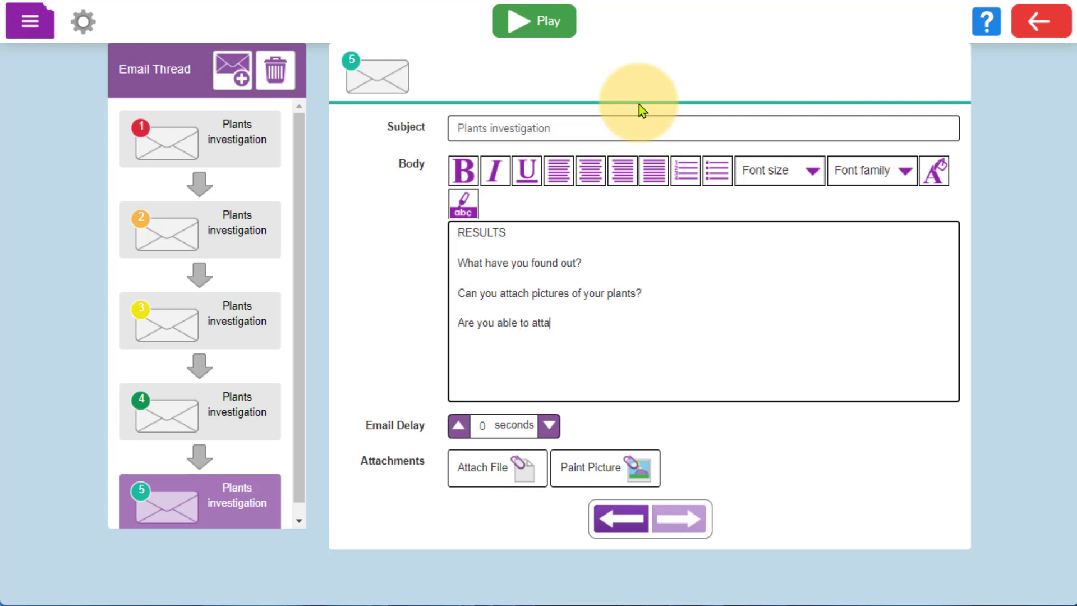
{"action": "type", "text": "ch a graph/chart to help show your results?"}
Step: Format all of the fifth email's body text in a cursive font at size 4 (18pt)
{"action": "key", "text": "ctrl+a"}
{"action": "left_click", "coordinate": [872, 171]}
{"action": "left_click", "coordinate": [799, 170]}
{"action": "left_click", "coordinate": [806, 249]}
Step: Add a sixth email asking "What are your findings? Can you make a conclusion based on your results?" and "Was your prediction correct?"
{"action": "left_click", "coordinate": [232, 70]}
{"action": "left_click", "coordinate": [525, 292]}
{"action": "type", "text": "What are your findings? Can you make a conclusion based"}
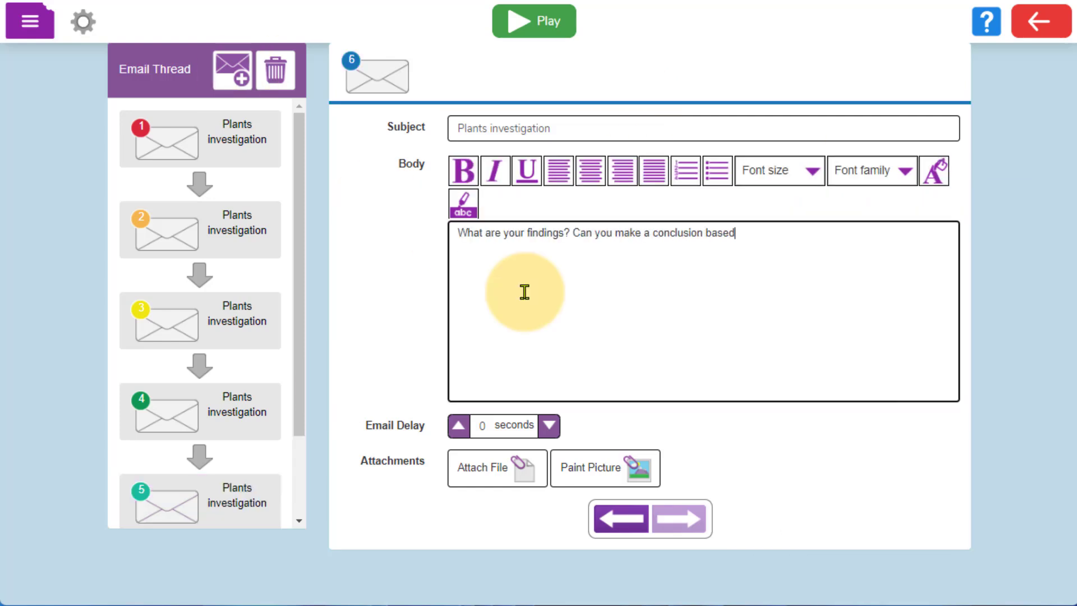
{"action": "type", "text": " on your results?"}
{"action": "key", "text": "Return"}
{"action": "key", "text": "Return"}
{"action": "type", "text": "Was your prediction correct?"}
Step: Format all of the sixth email's body text in a cursive font at size 4 (18pt)
{"action": "key", "text": "ctrl+a"}
{"action": "left_click", "coordinate": [890, 171]}
{"action": "left_click", "coordinate": [799, 171]}
{"action": "left_click", "coordinate": [807, 249]}
{"action": "left_click", "coordinate": [864, 342]}
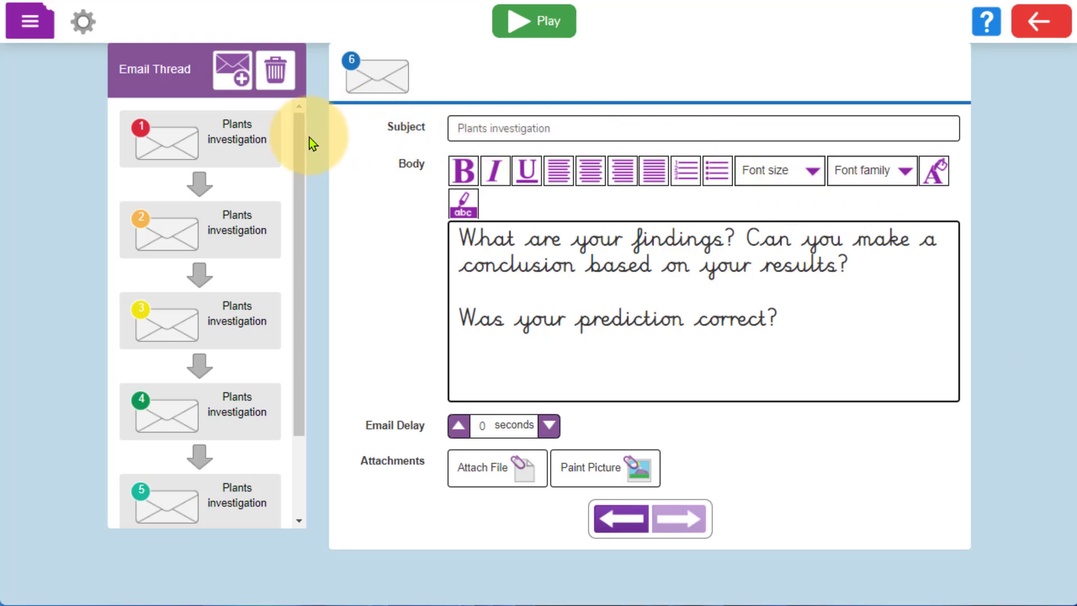
Step: Check the first two emails in the thread and set the third email's body text to size 4 (18pt)
{"action": "mouse_move", "coordinate": [297, 150]}
{"action": "left_mouse_down"}
{"action": "mouse_move", "coordinate": [302, 278]}
{"action": "mouse_move", "coordinate": [305, 147]}
{"action": "left_mouse_up"}
{"action": "left_click", "coordinate": [260, 139]}
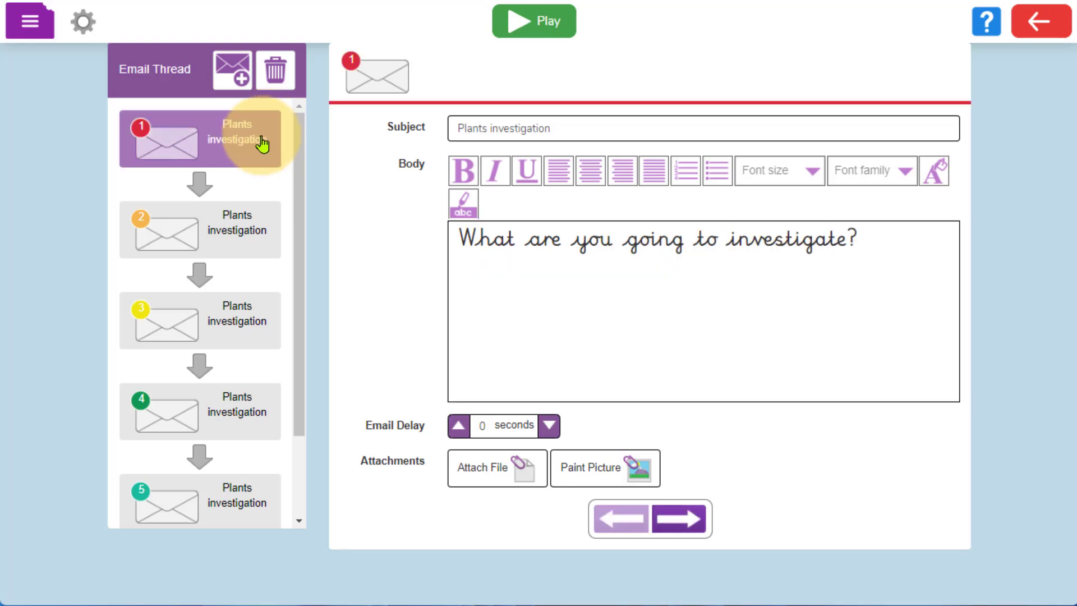
{"action": "left_click", "coordinate": [241, 233]}
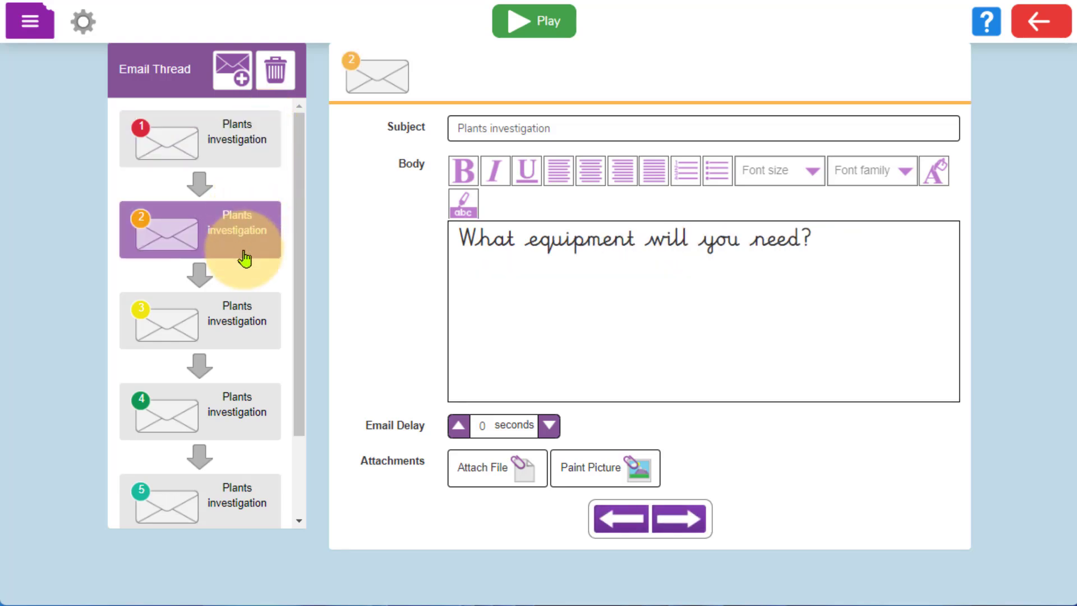
{"action": "left_click", "coordinate": [238, 317]}
{"action": "left_click_drag", "start_coordinate": [611, 298], "coordinate": [455, 233]}
{"action": "left_click", "coordinate": [813, 172]}
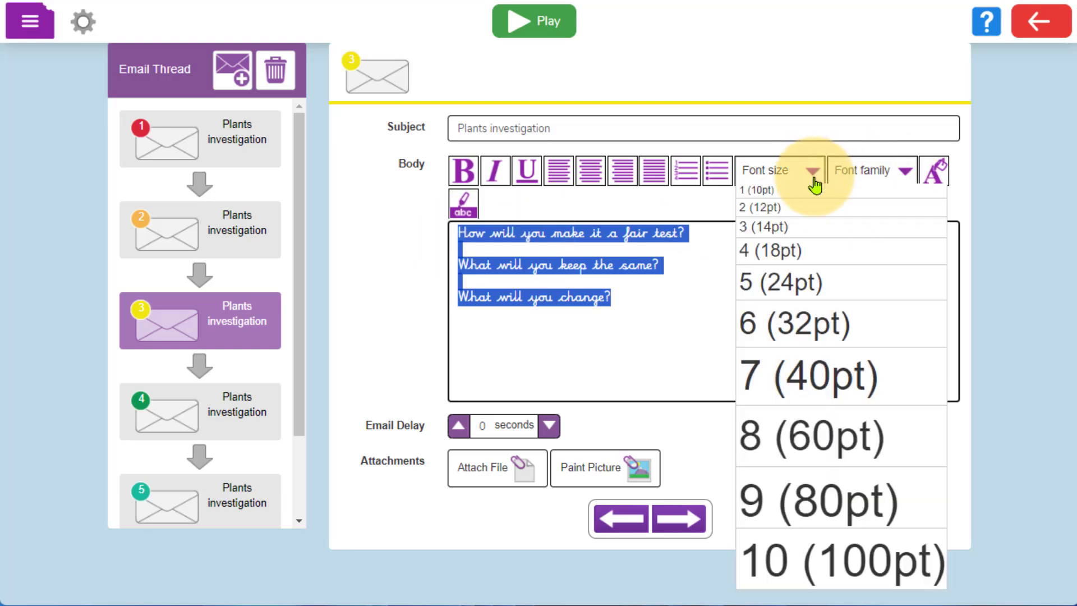
{"action": "left_click", "coordinate": [786, 260]}
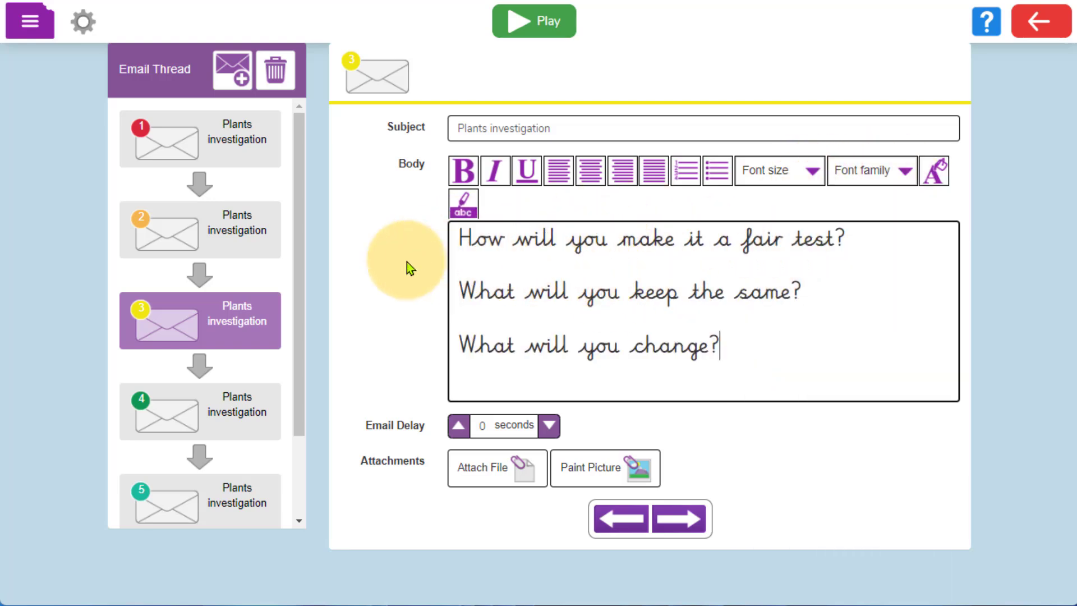
Step: Set the email delay to 60 seconds for the third email and 30 seconds for the fourth
{"action": "left_click_drag", "start_coordinate": [366, 432], "coordinate": [420, 432]}
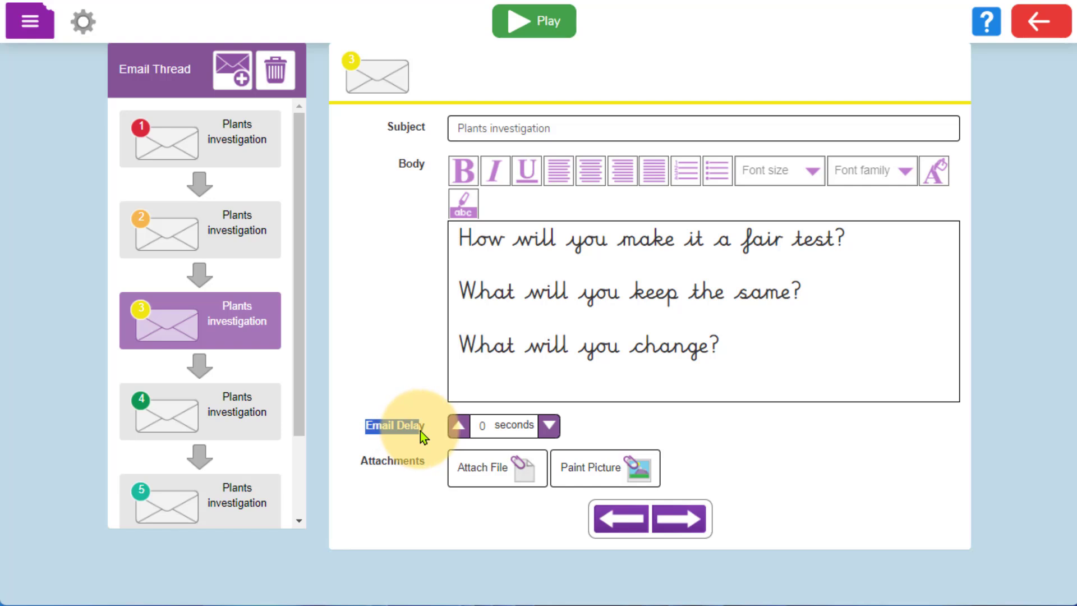
{"action": "left_click", "coordinate": [428, 439]}
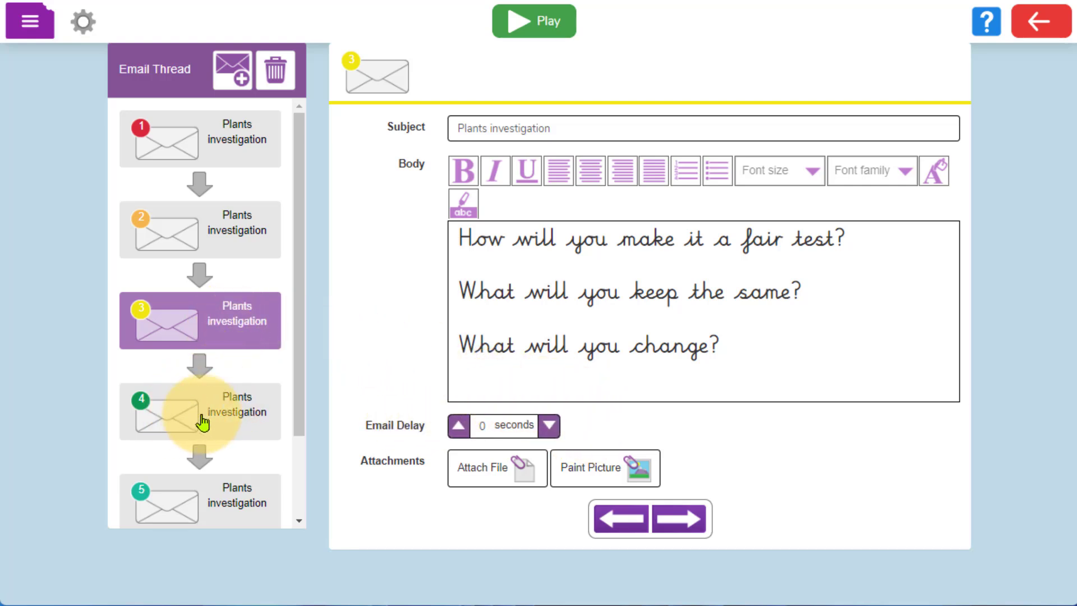
{"action": "left_click", "coordinate": [458, 426]}
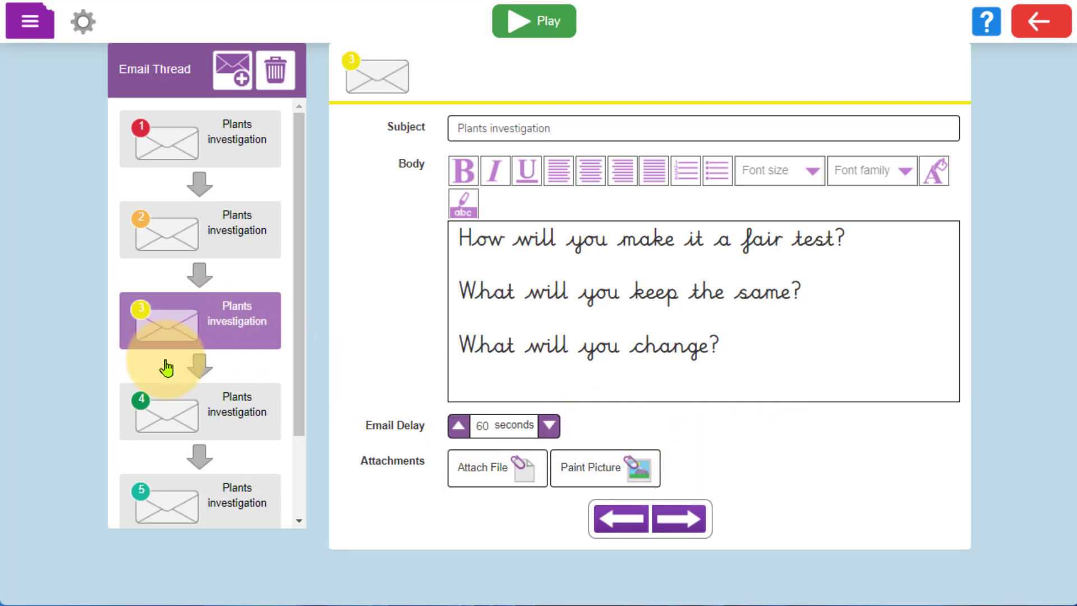
{"action": "left_click", "coordinate": [168, 403]}
{"action": "left_click", "coordinate": [481, 427]}
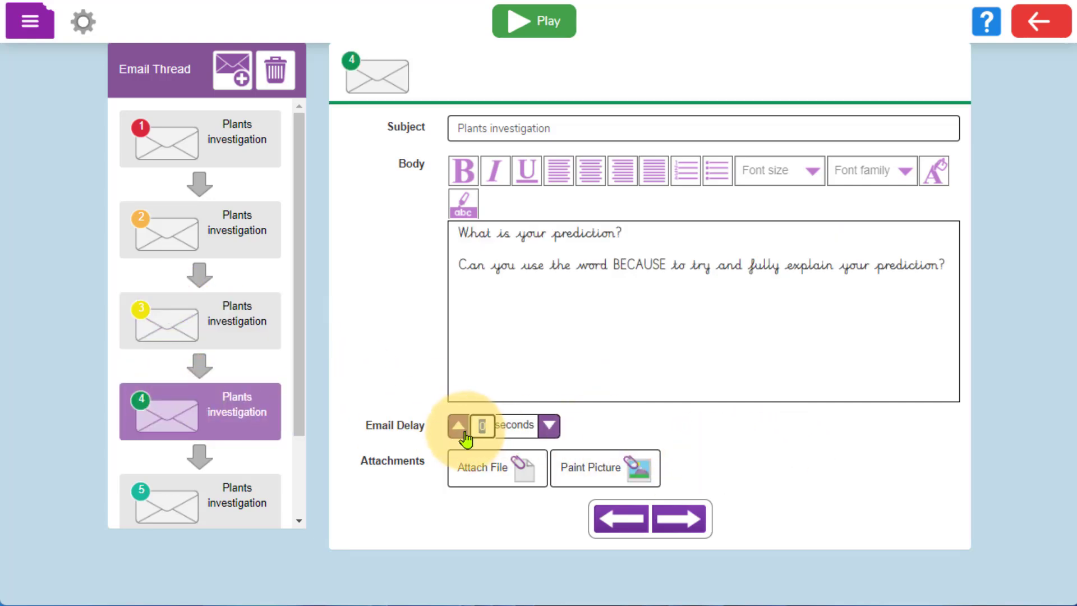
Step: Set the second email's delay to 15 seconds
{"action": "left_click", "coordinate": [237, 246]}
{"action": "left_click", "coordinate": [472, 425]}
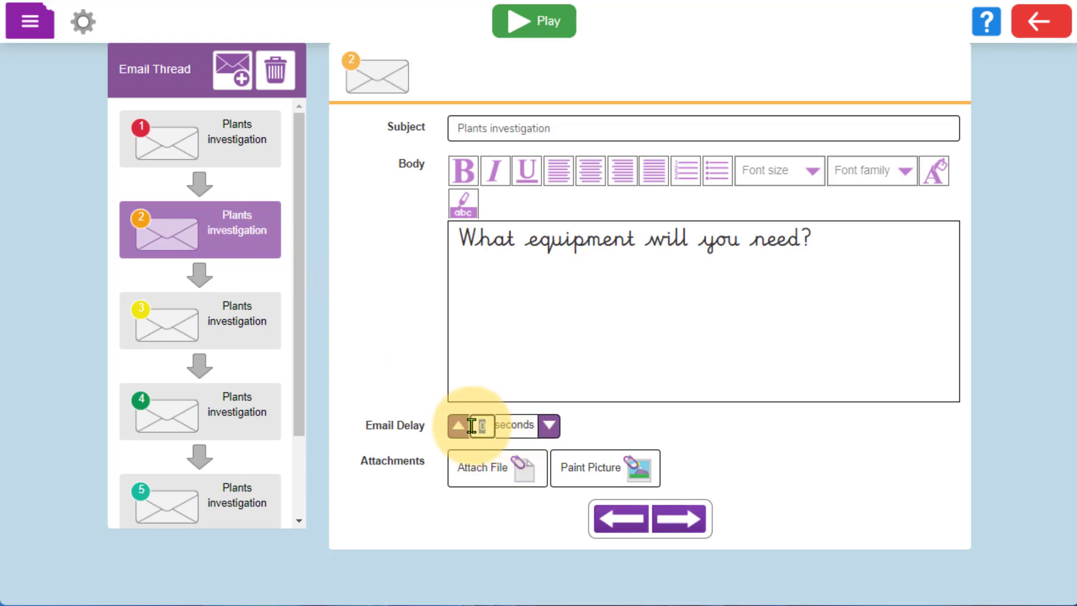
{"action": "type", "text": "15"}
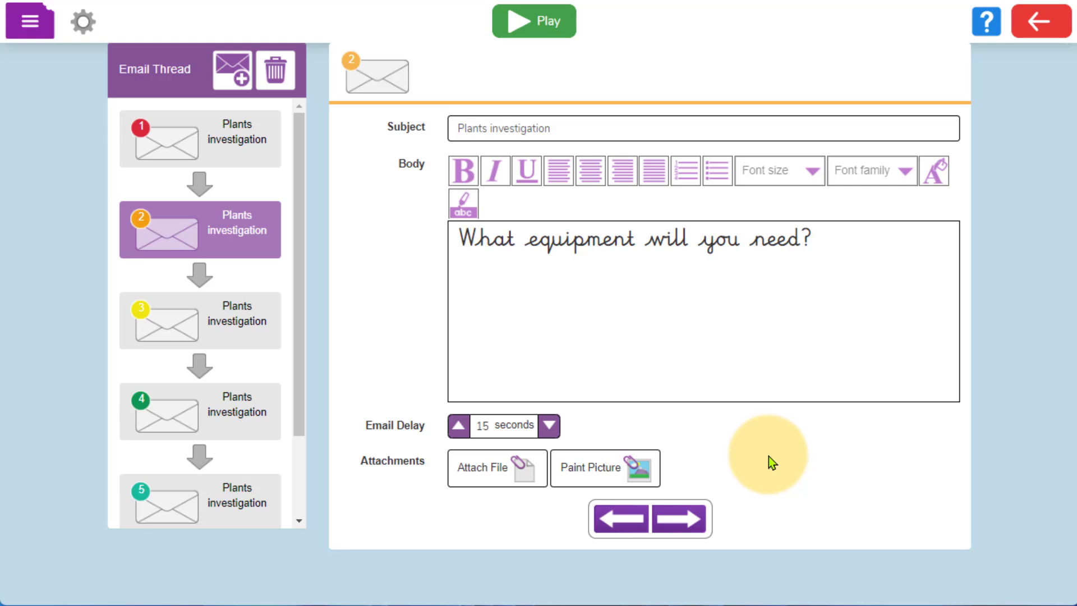
Step: Check the first two emails' delays and set the fourth email's body text to size 3 (14pt)
{"action": "left_click", "coordinate": [166, 150]}
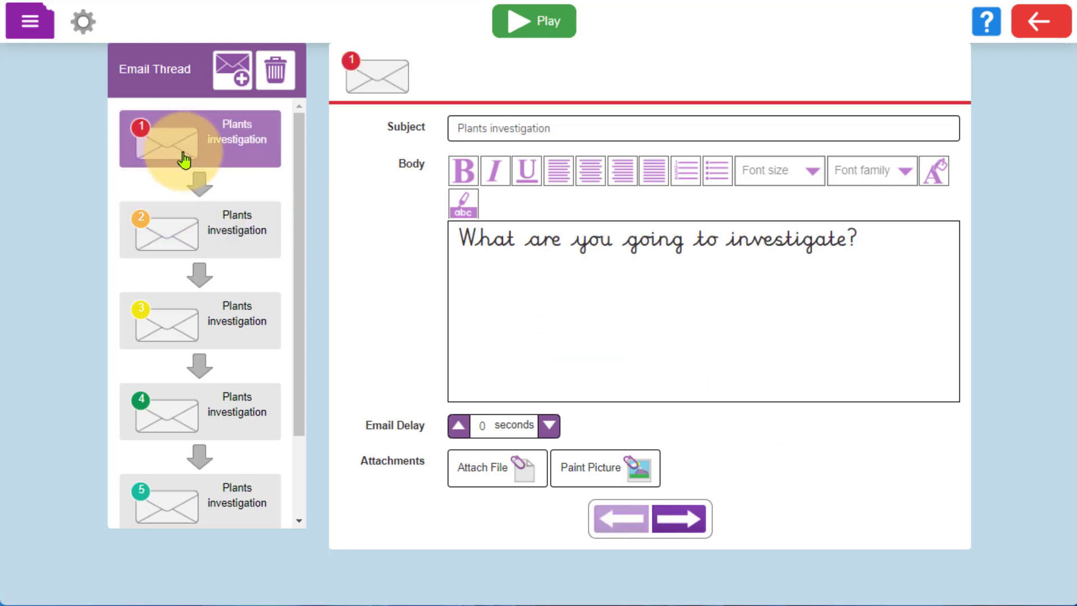
{"action": "left_click", "coordinate": [180, 236]}
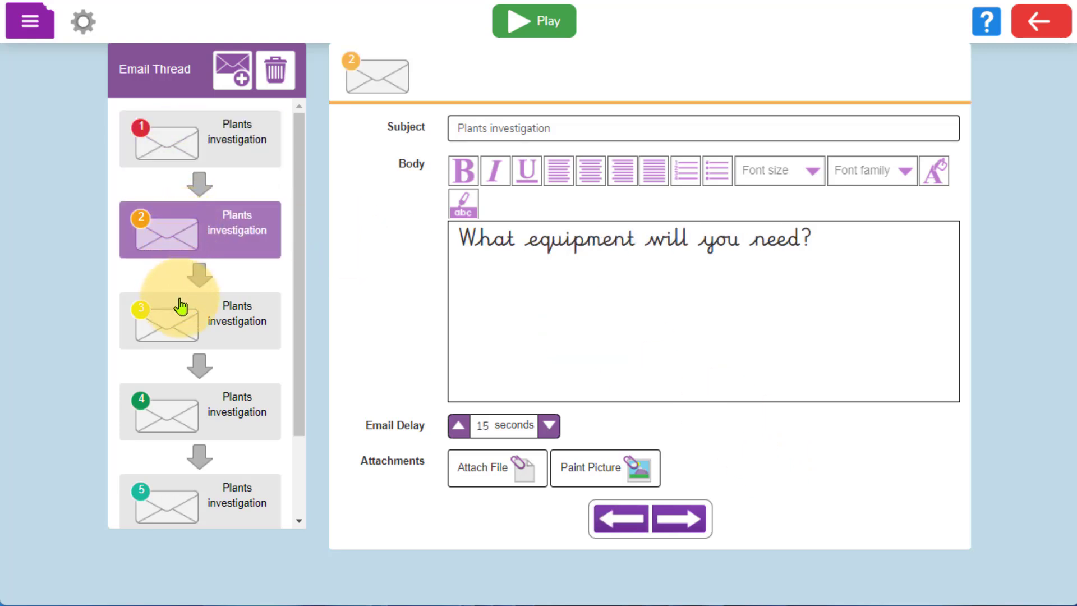
{"action": "left_click", "coordinate": [180, 412]}
{"action": "left_click_drag", "start_coordinate": [949, 272], "coordinate": [523, 230]}
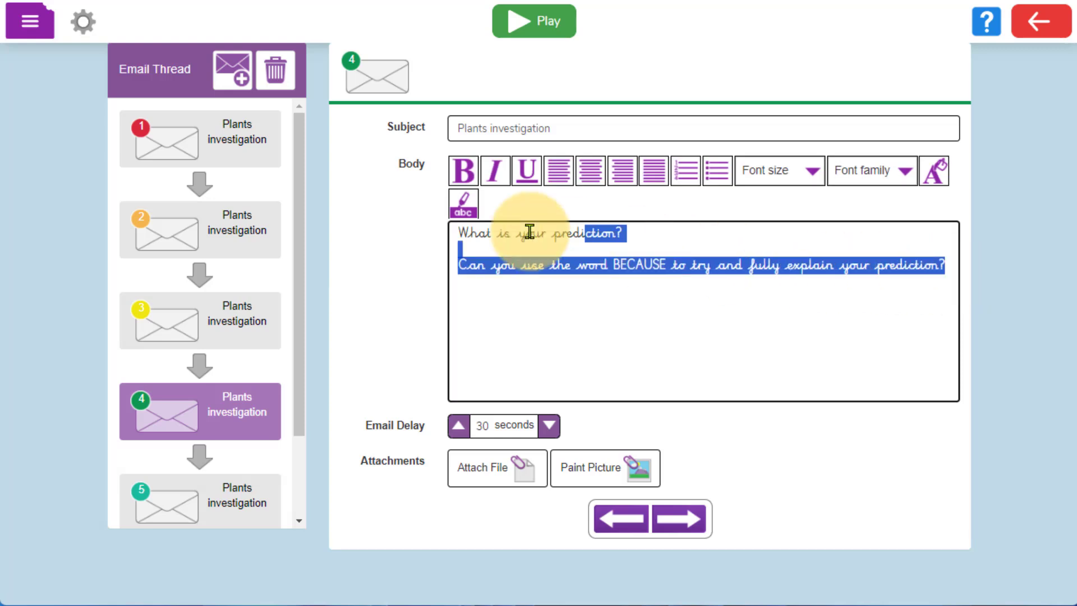
{"action": "left_click", "coordinate": [902, 182]}
{"action": "left_click", "coordinate": [813, 173]}
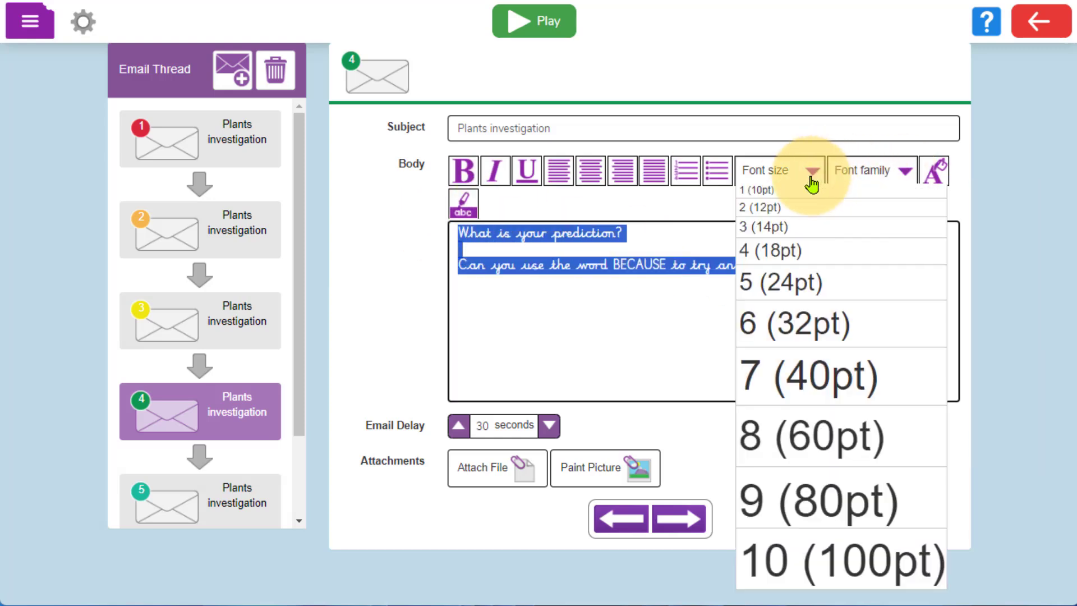
{"action": "left_click", "coordinate": [791, 225]}
Step: Review the contents and delays of the fifth and sixth emails, and return to the first email in the thread
{"action": "scroll", "coordinate": [295, 280], "scroll_direction": "down", "scroll_amount": 2}
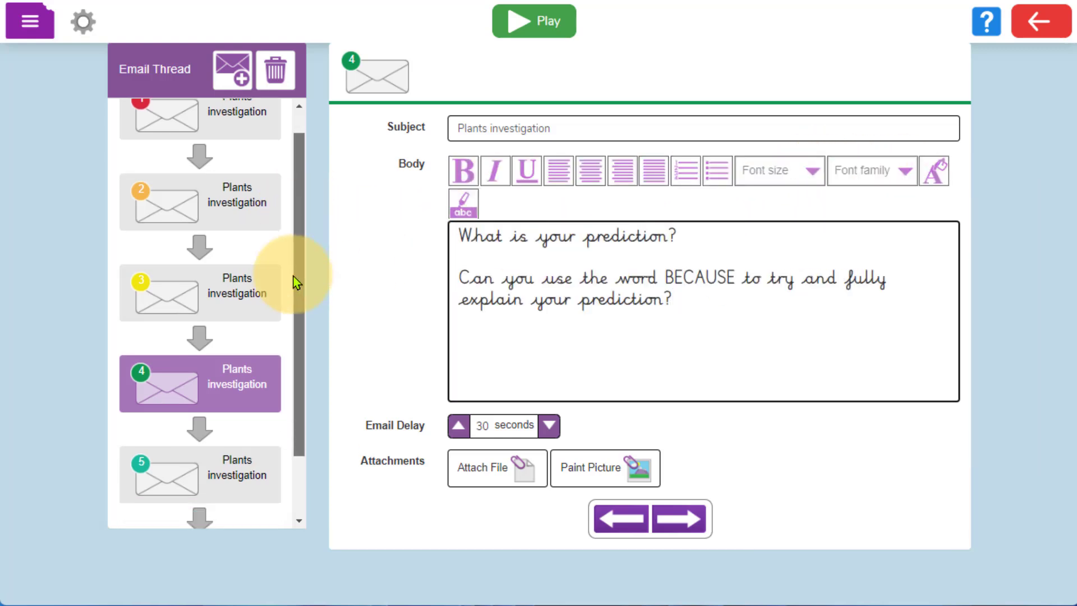
{"action": "left_click", "coordinate": [217, 385]}
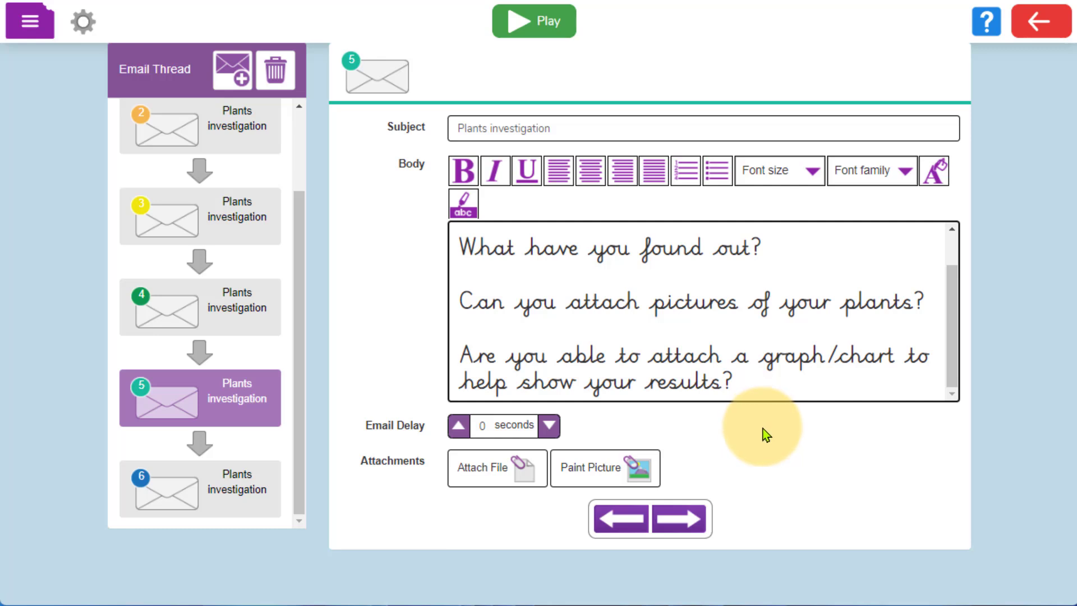
{"action": "left_click", "coordinate": [216, 482]}
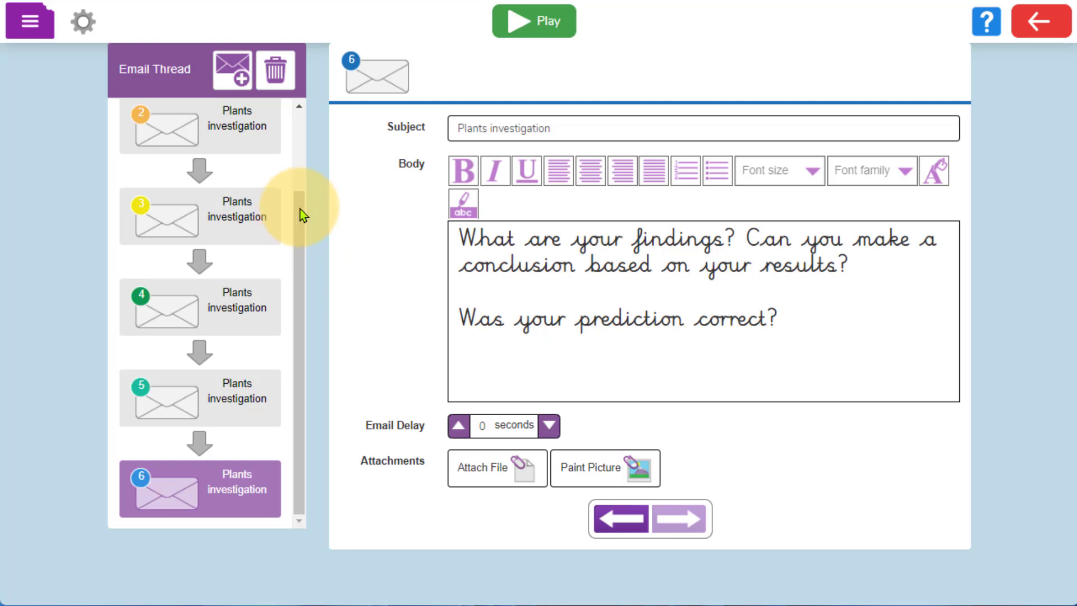
{"action": "left_click_drag", "start_coordinate": [303, 213], "coordinate": [288, 103]}
{"action": "left_click", "coordinate": [261, 151]}
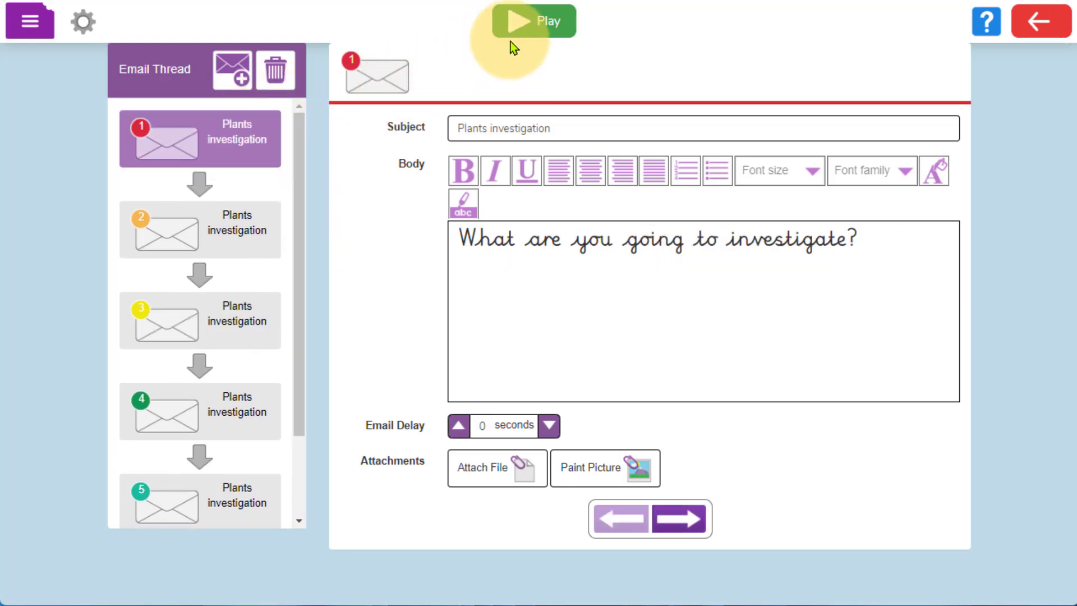
Step: Preview the email thread, open the "Plants investigation" email from Dr Botanist in the inbox, and close the preview
{"action": "left_click", "coordinate": [535, 21]}
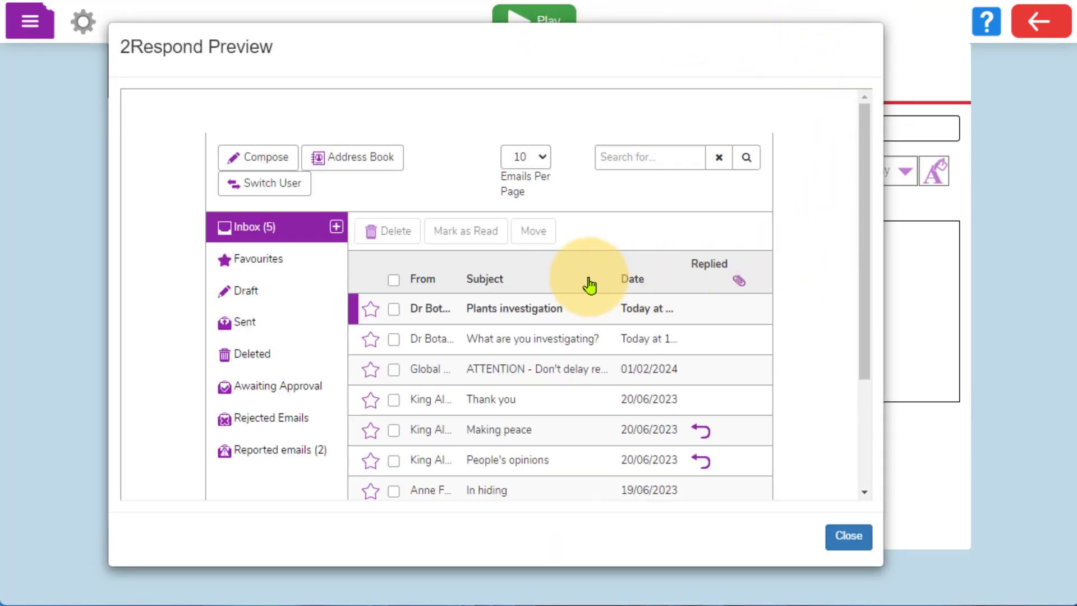
{"action": "left_click", "coordinate": [531, 313]}
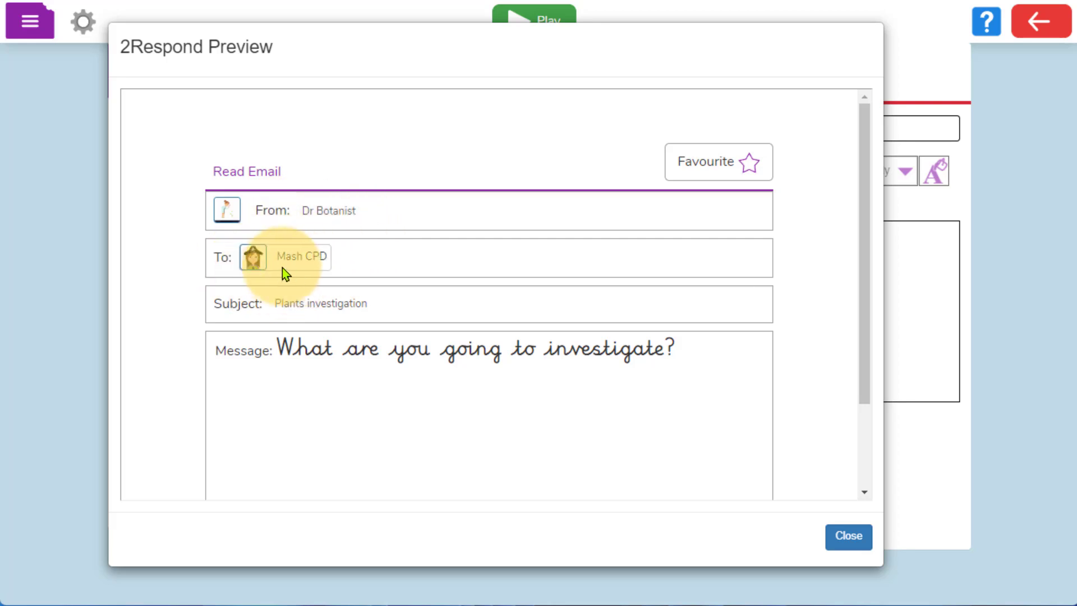
{"action": "left_click", "coordinate": [853, 535]}
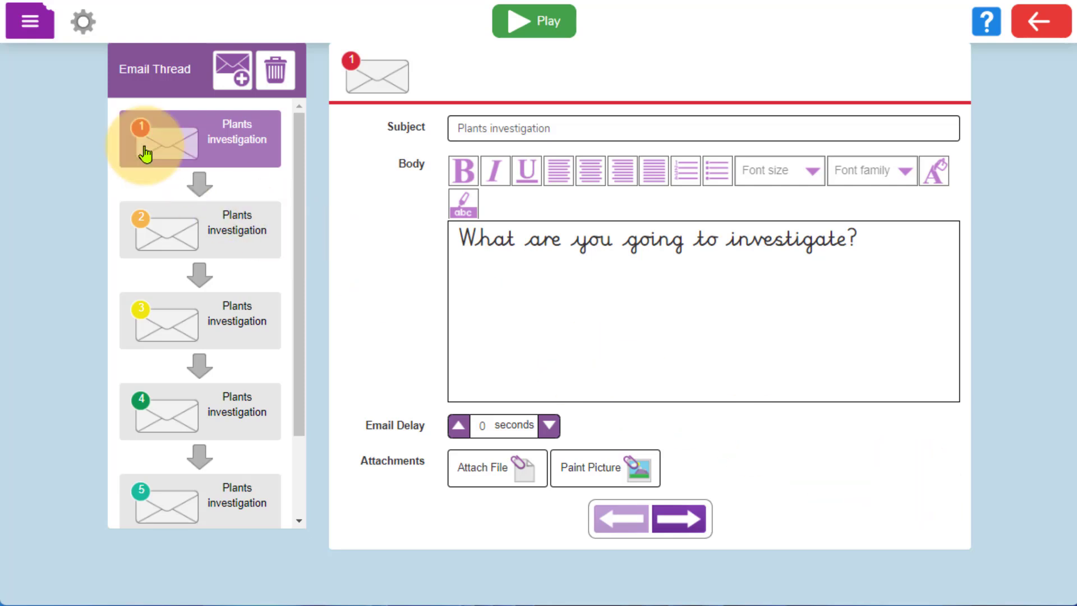
Step: Start saving the email thread as a file in My Work
{"action": "left_click", "coordinate": [41, 32]}
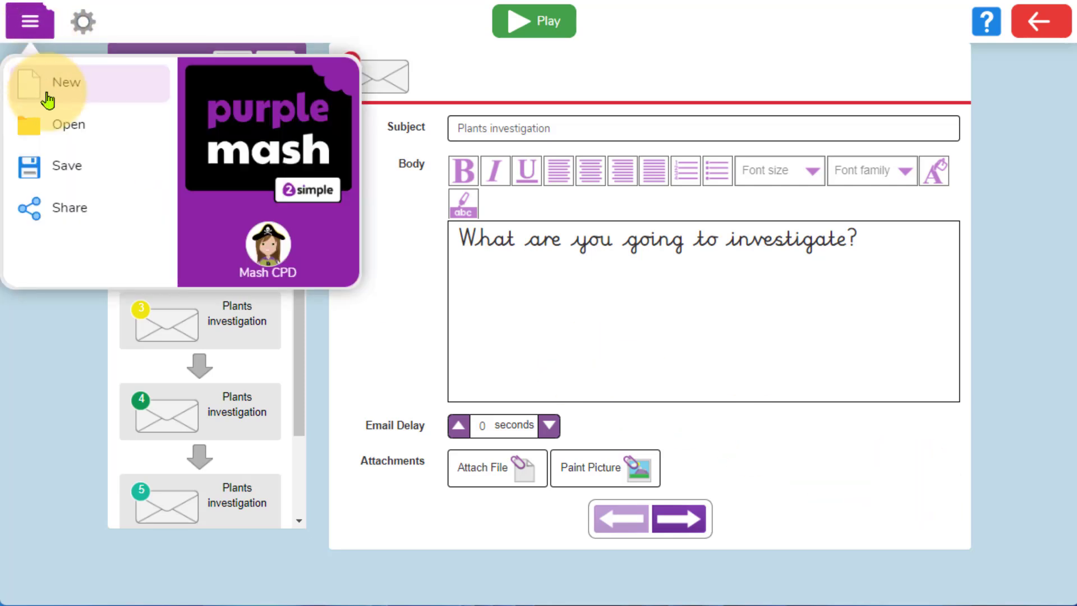
{"action": "left_click", "coordinate": [67, 165]}
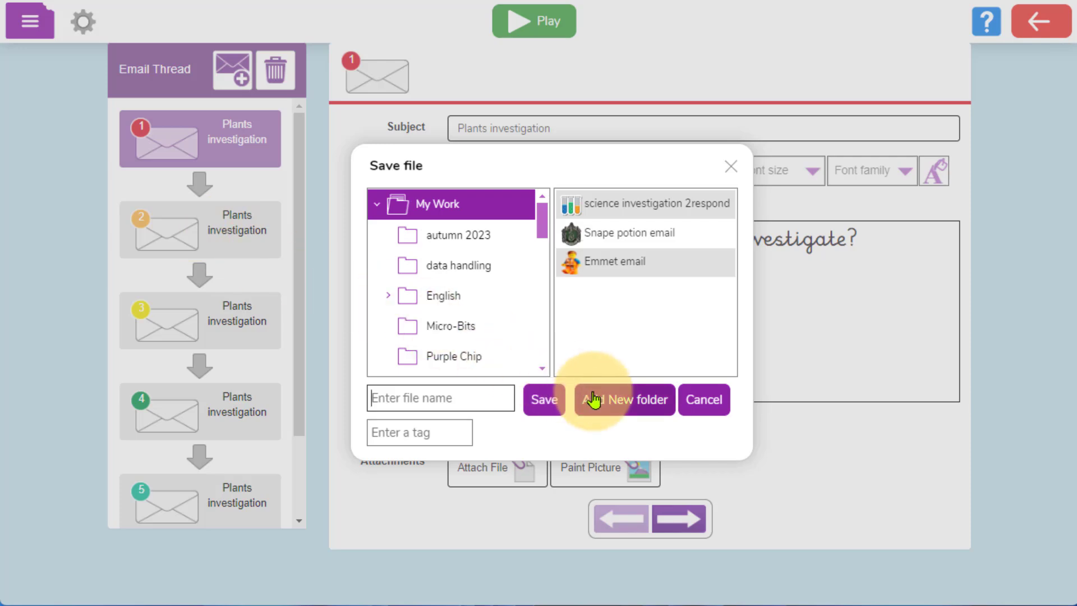